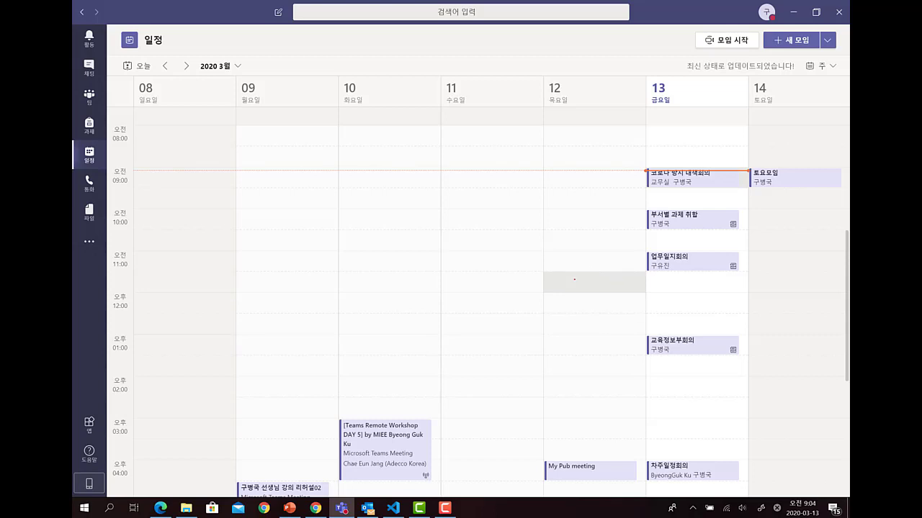
# - Review the details and scheduling assistant of the 코로나 방지 대책회의 meeting on March 13, and return to the calendar
pyautogui.click(691, 177)
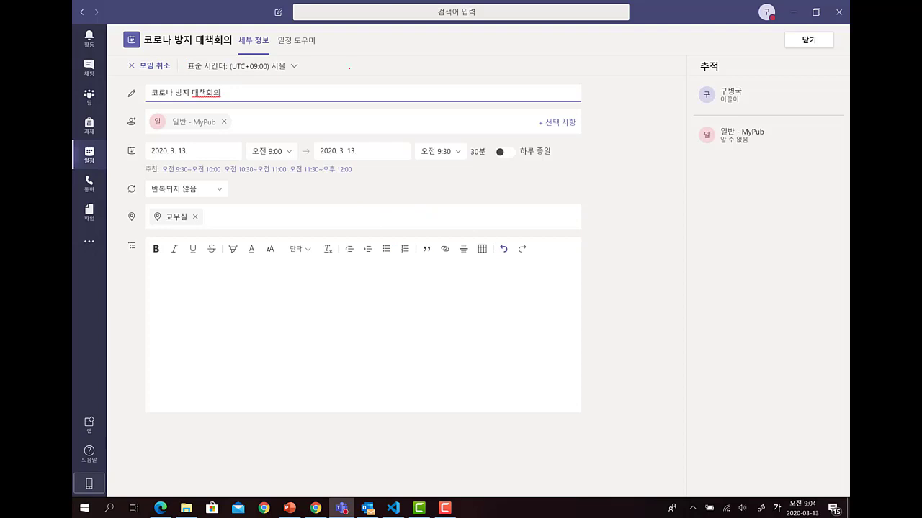
pyautogui.click(809, 40)
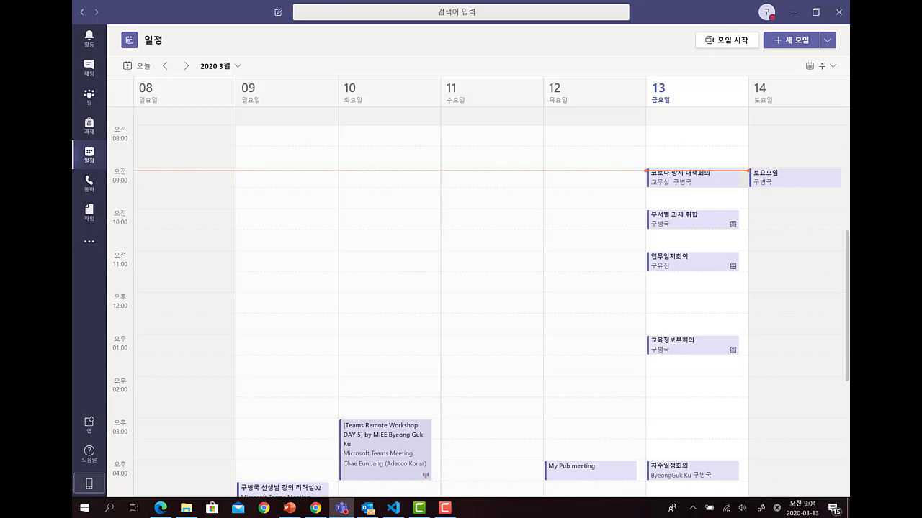
pyautogui.click(827, 40)
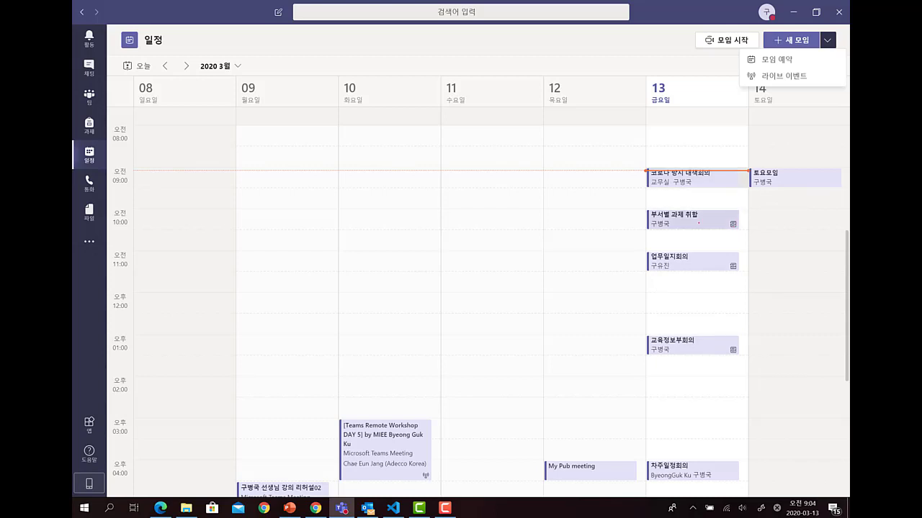
pyautogui.click(711, 180)
pyautogui.click(711, 180)
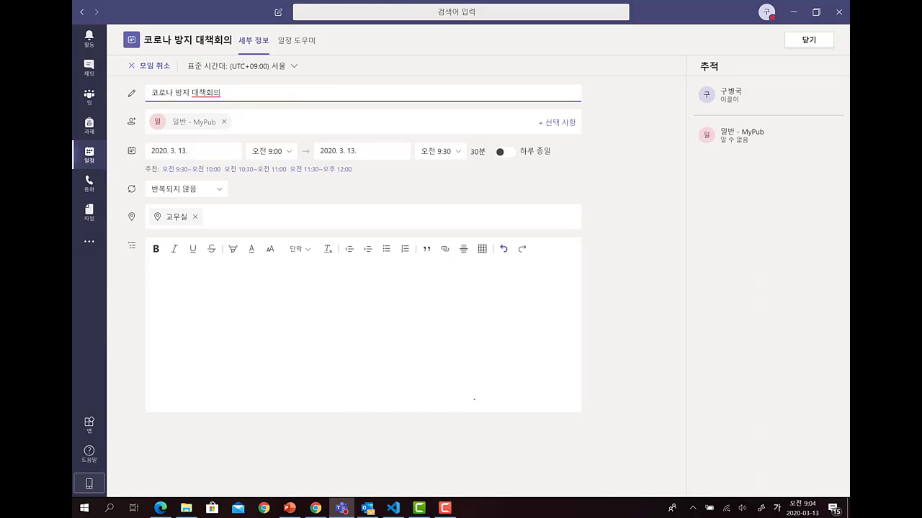
pyautogui.click(296, 40)
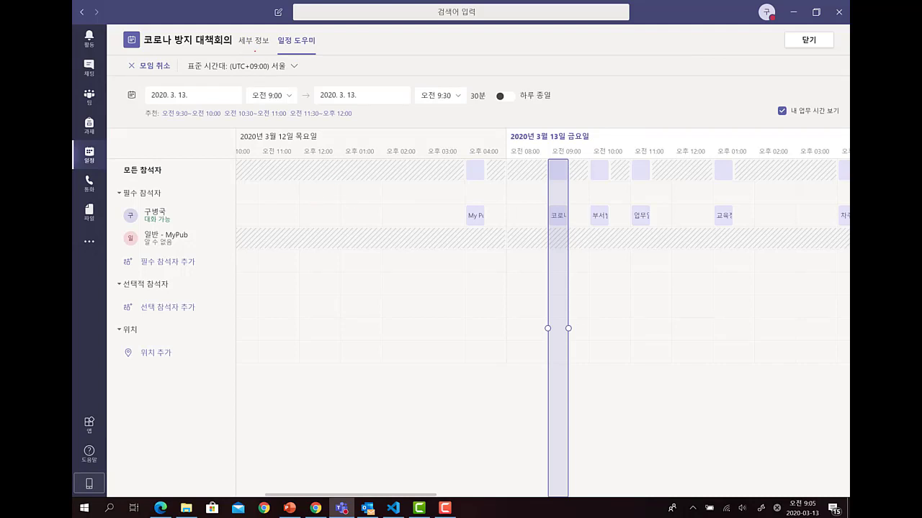
pyautogui.click(254, 51)
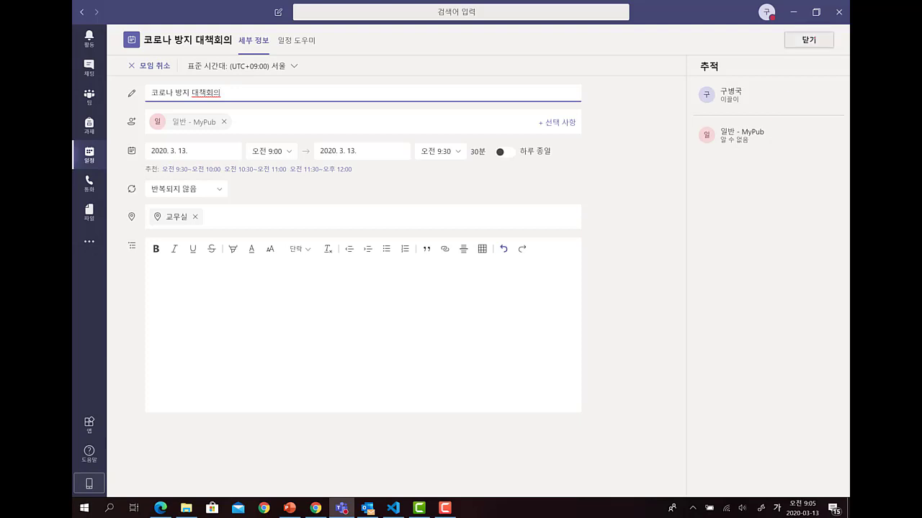
pyautogui.click(809, 40)
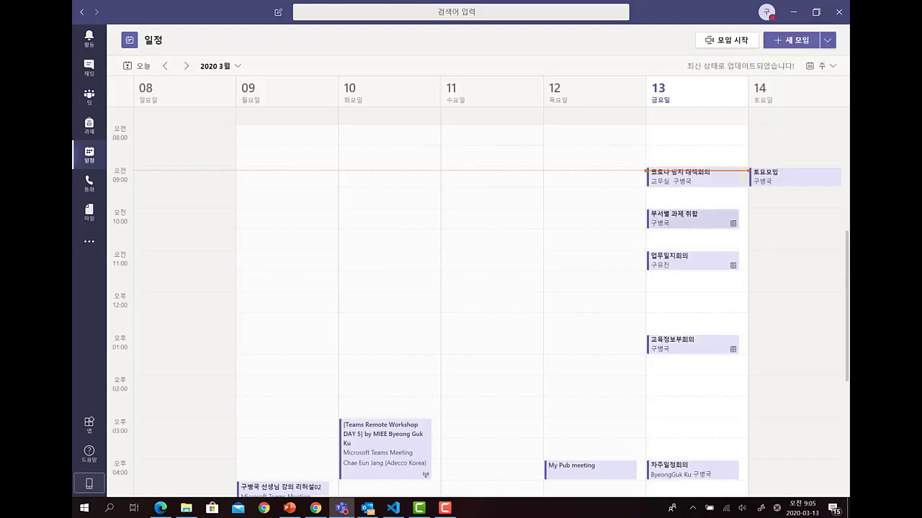
# - Review the chat, details, scheduling assistant and meeting notes of the 부서별 과제 취합 meeting, and close it
pyautogui.click(692, 218)
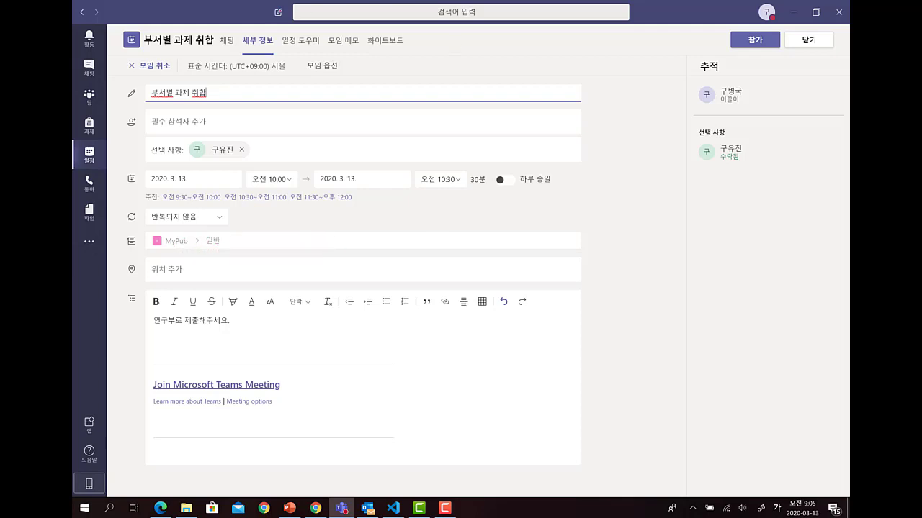
pyautogui.click(227, 40)
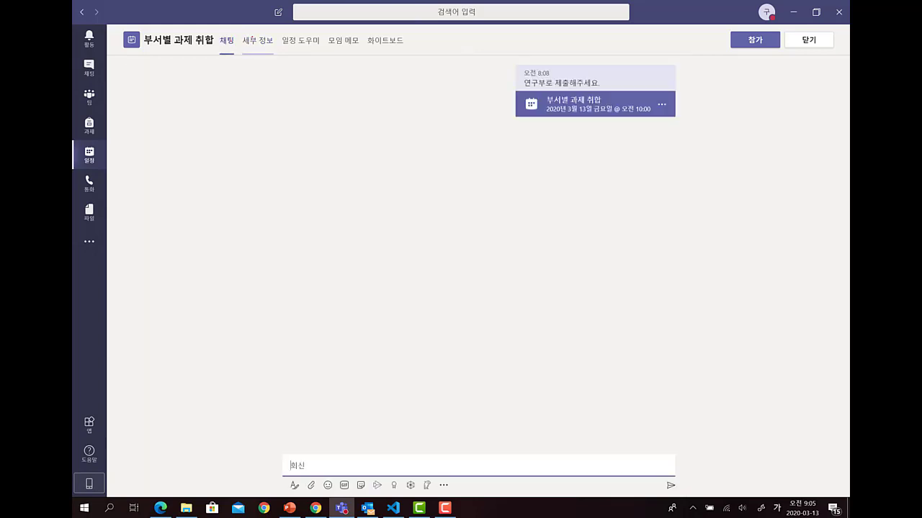
pyautogui.click(257, 41)
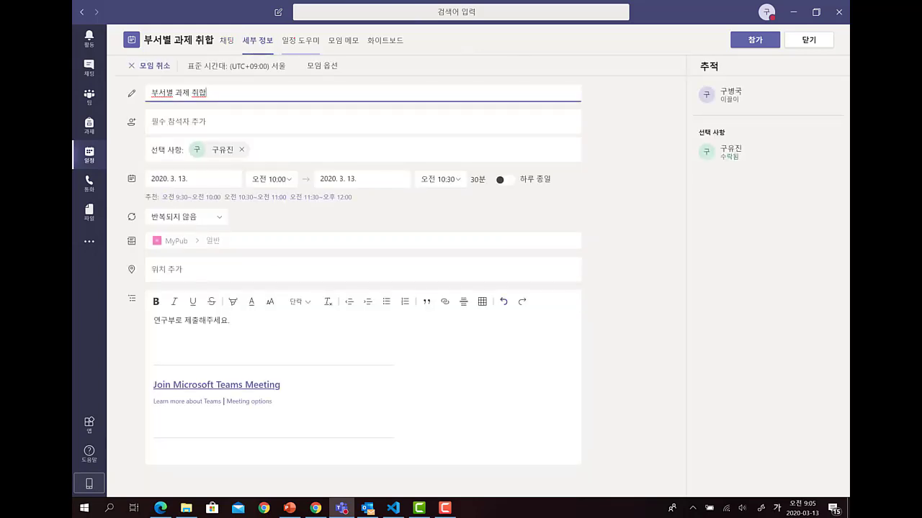
pyautogui.click(300, 40)
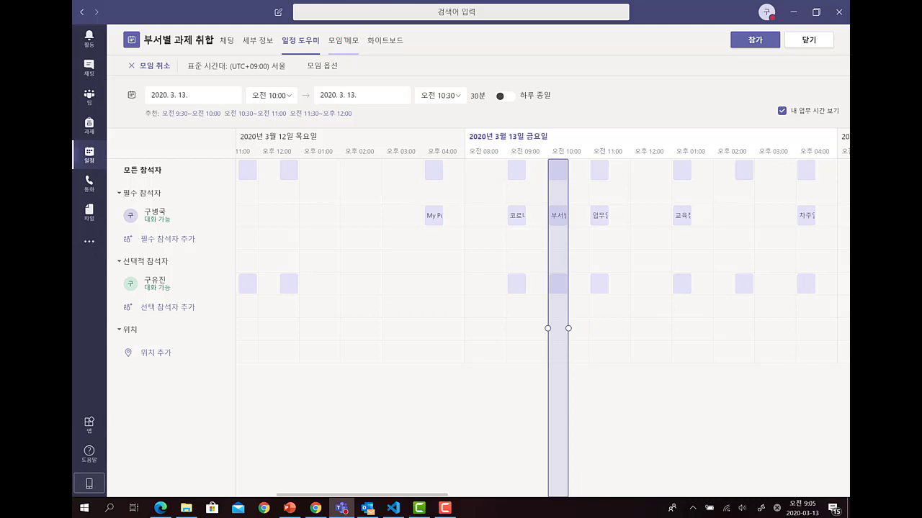
pyautogui.click(343, 40)
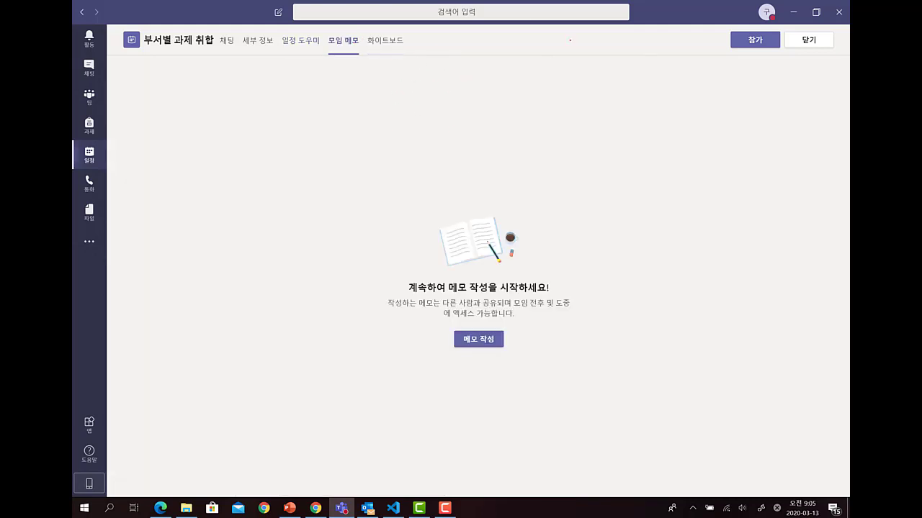
pyautogui.click(809, 40)
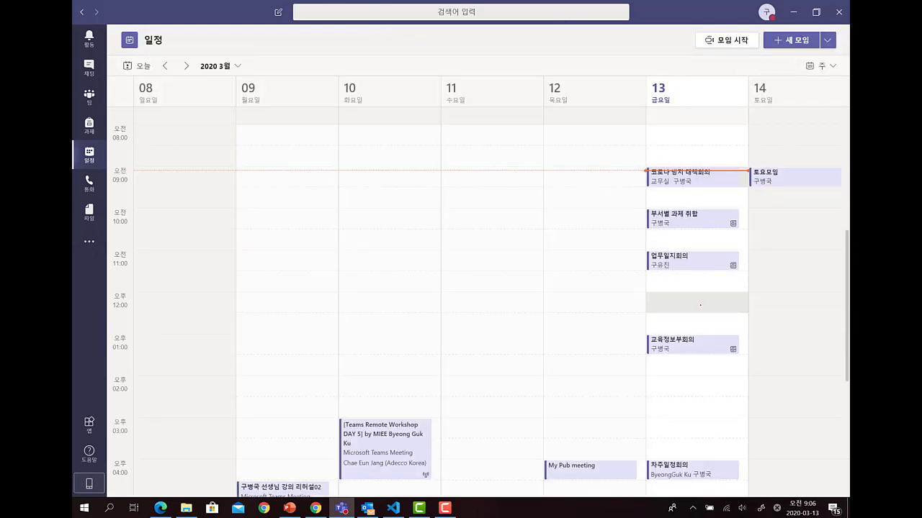
# - Create a meeting on March 13 at 12:00 PM titled "기획위원회 회의" and add the colleague as required attendee
pyautogui.click(699, 305)
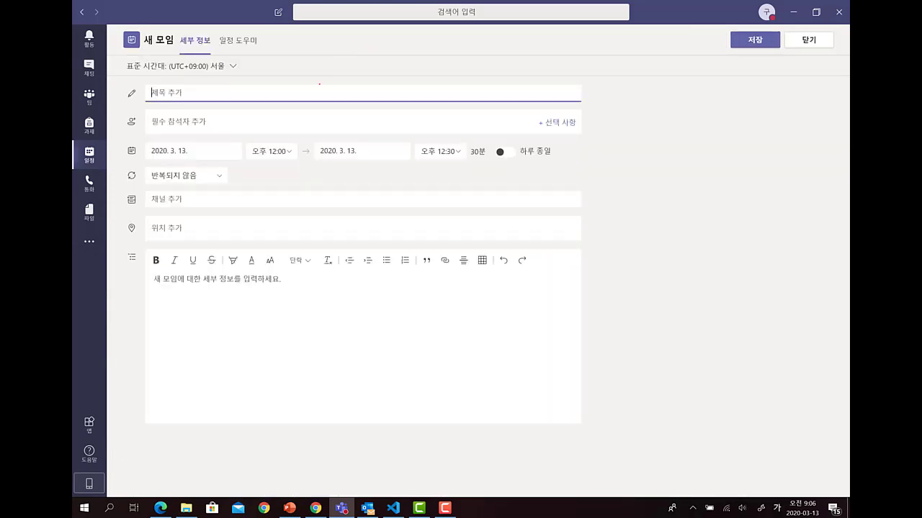
pyautogui.write('기획위원회 회의')
pyautogui.click(323, 116)
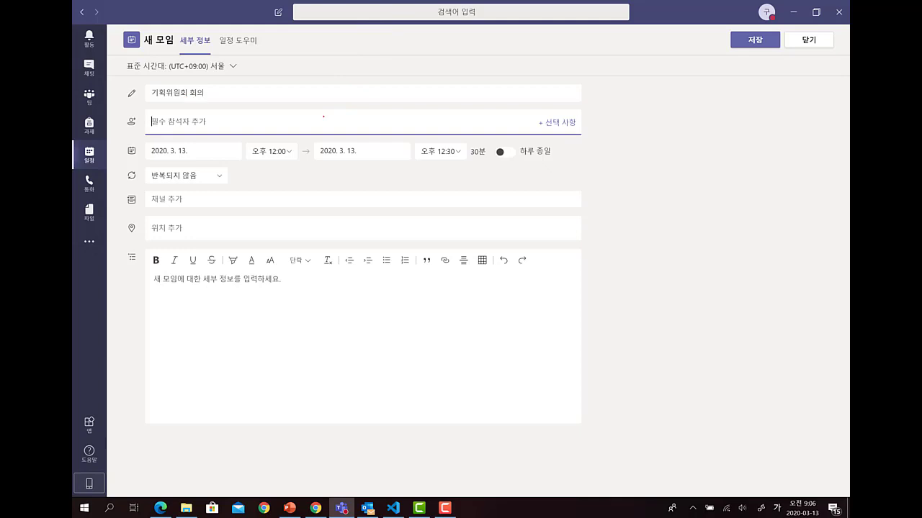
pyautogui.press('Hangul')
pyautogui.write('ric')
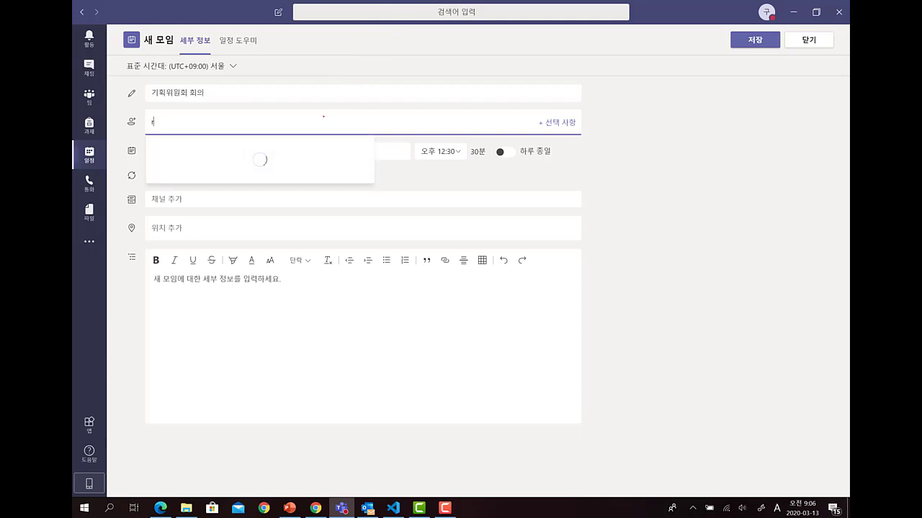
pyautogui.write('hku')
pyautogui.click(302, 178)
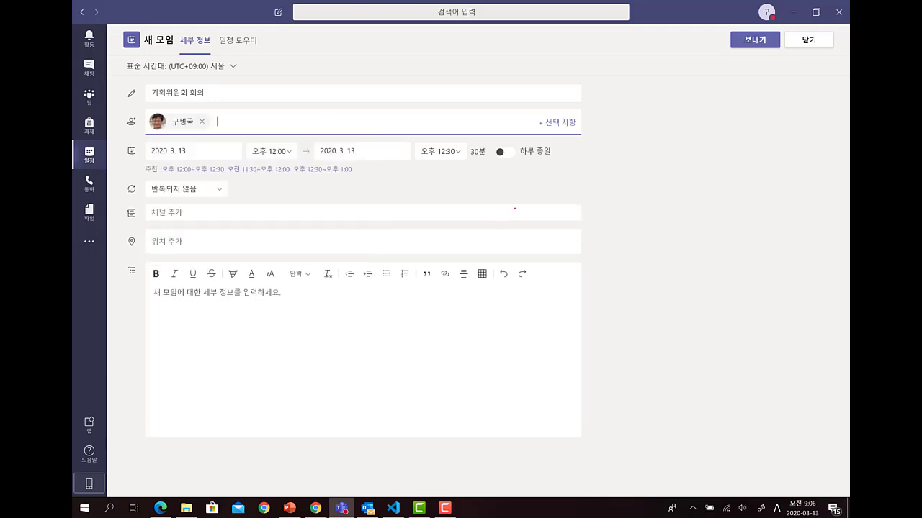
# - Show the optional attendee field and assign the meeting to the 2.OneDrive channel of the 2020팀연습 team
pyautogui.click(558, 123)
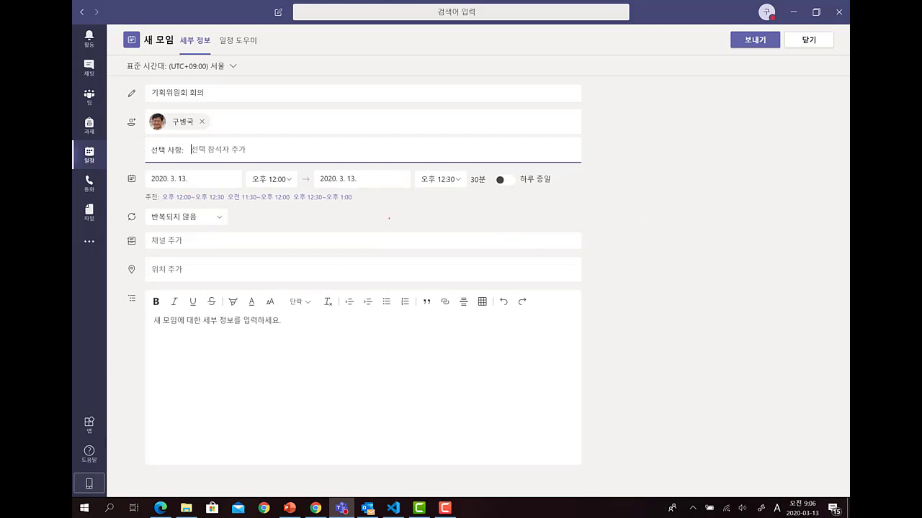
pyautogui.click(201, 241)
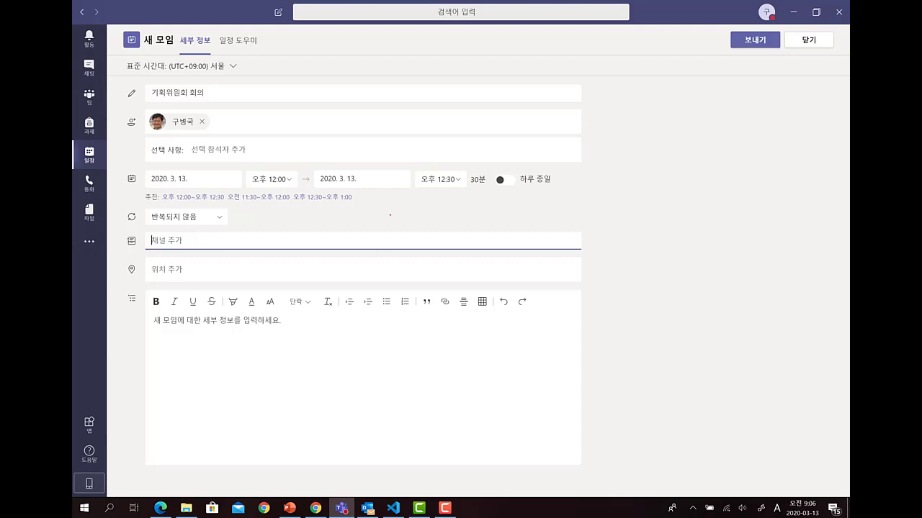
pyautogui.press('Down')
pyautogui.press('Down')
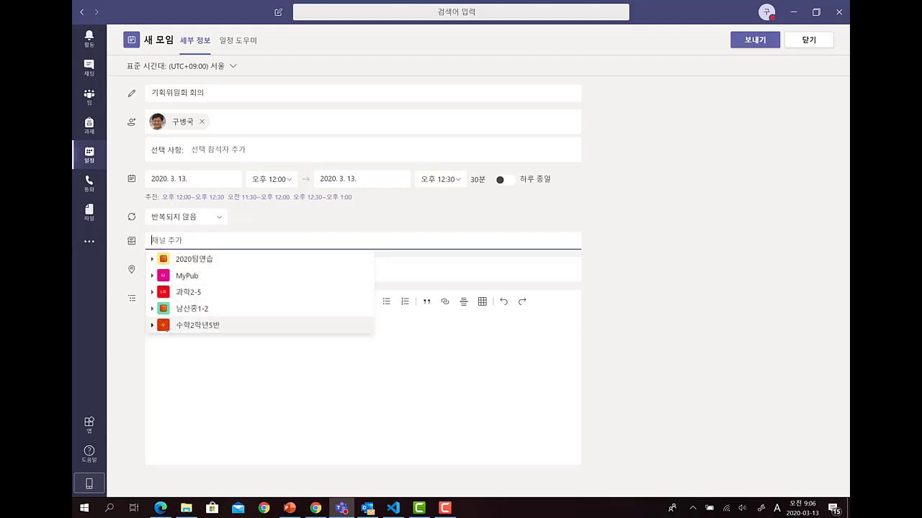
pyautogui.press('Right')
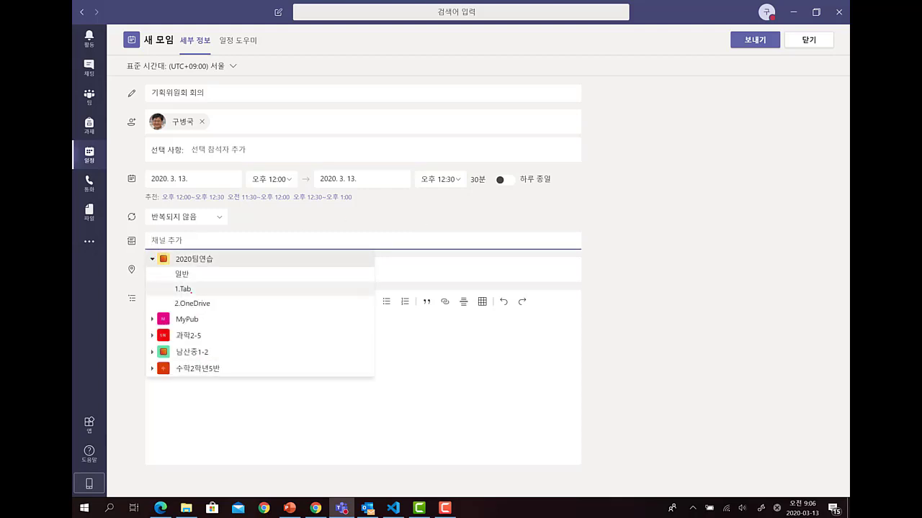
pyautogui.press('Down')
pyautogui.press('Return')
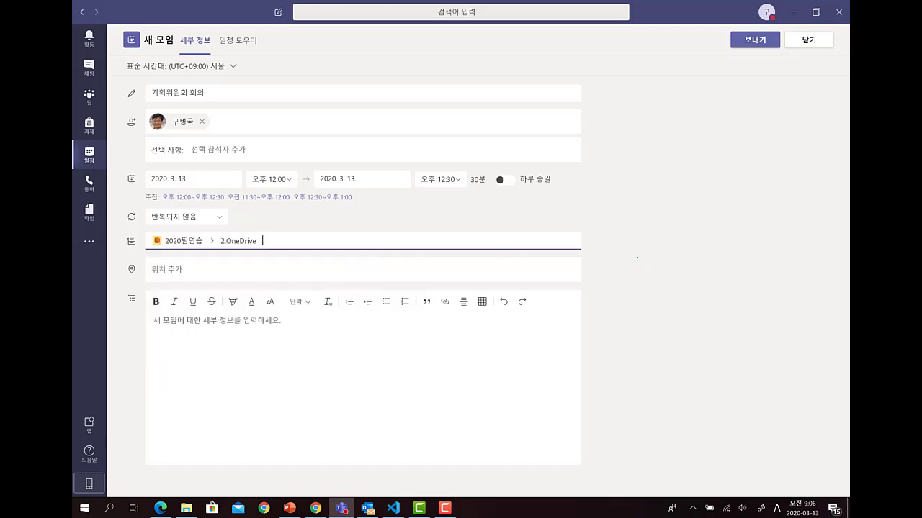
# - Check the attendees' availability in the scheduling assistant and send the 기획위원회 회의 invitation
pyautogui.click(237, 41)
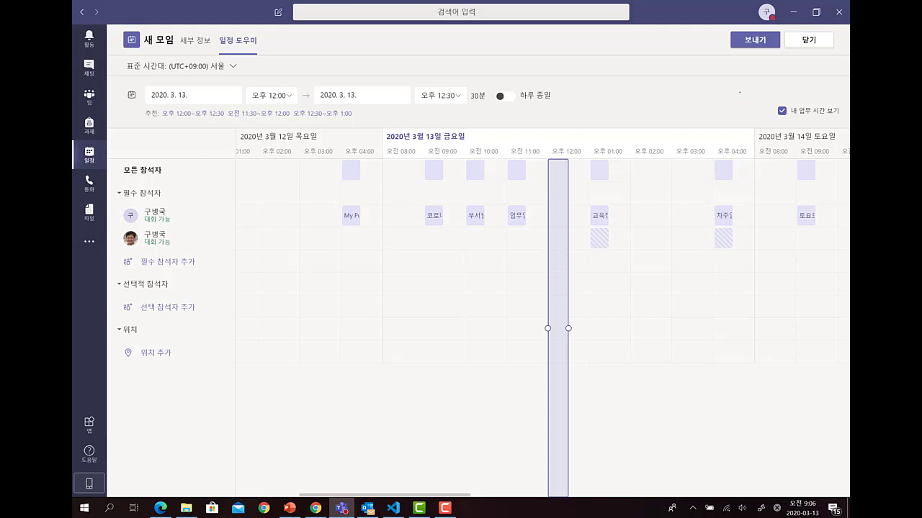
pyautogui.moveTo(569, 329)
pyautogui.click(188, 41)
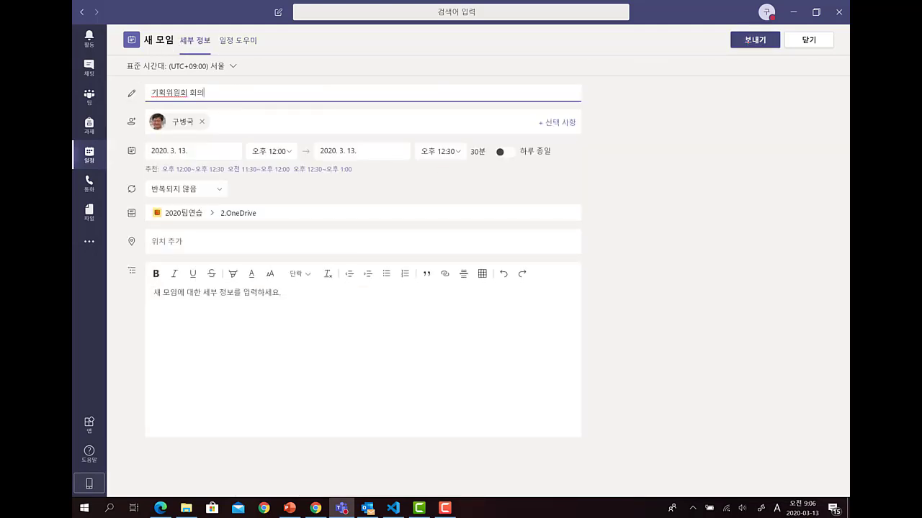
pyautogui.click(754, 40)
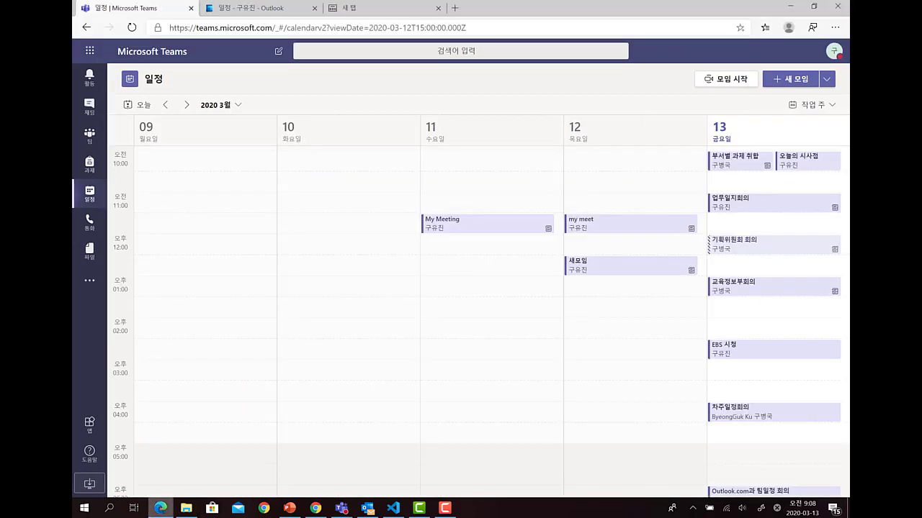
# - Switch to Teams in the Edge browser and view the meeting post in the 2020팀연습 team's 2.OneDrive channel
pyautogui.click(160, 507)
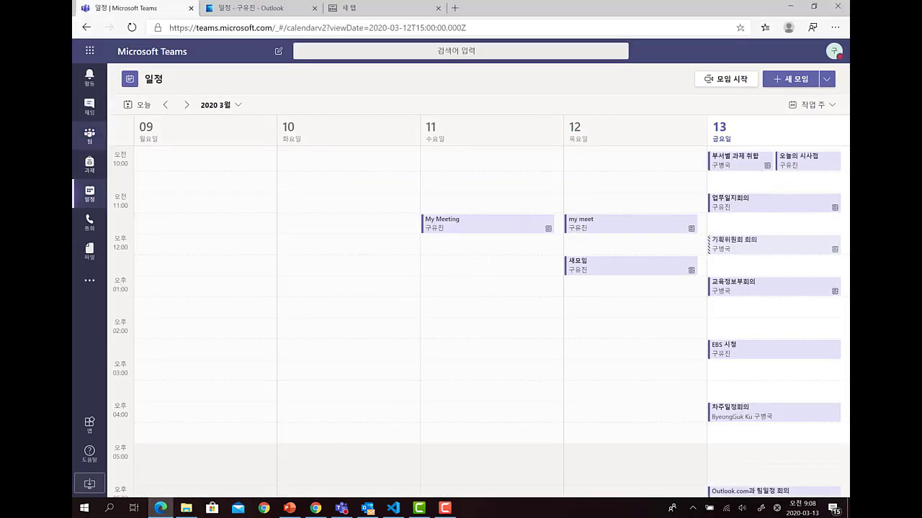
pyautogui.click(90, 136)
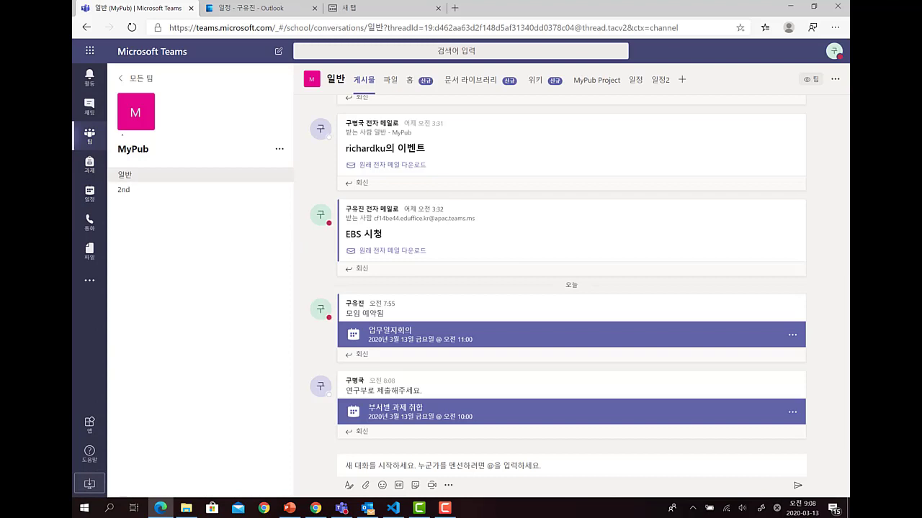
pyautogui.click(120, 80)
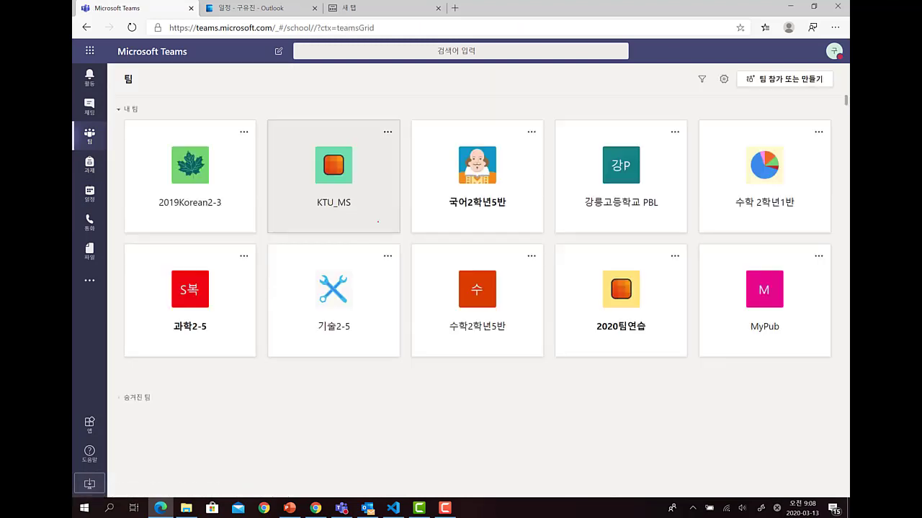
pyautogui.click(620, 295)
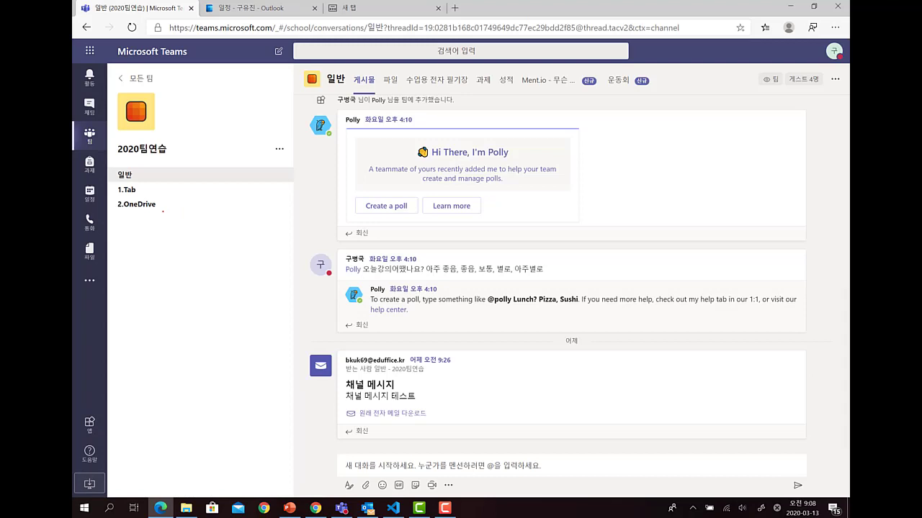
pyautogui.click(162, 209)
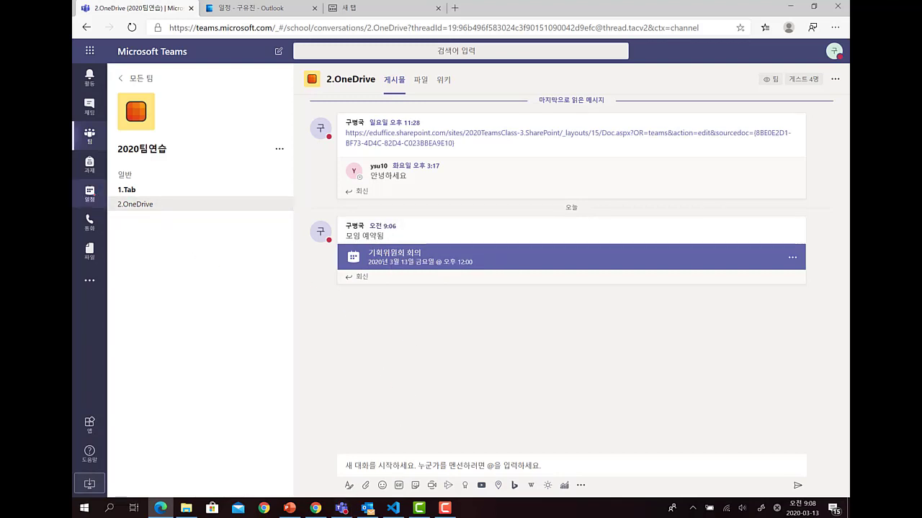
# - Accept the 기획위원회 회의 invitation from the calendar with the organizer notified, and open the meeting's chat
pyautogui.click(90, 193)
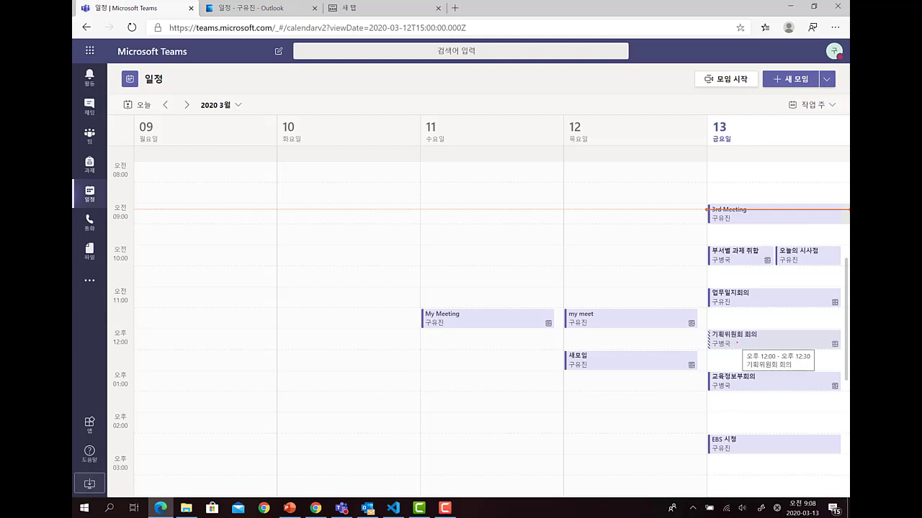
pyautogui.click(742, 339)
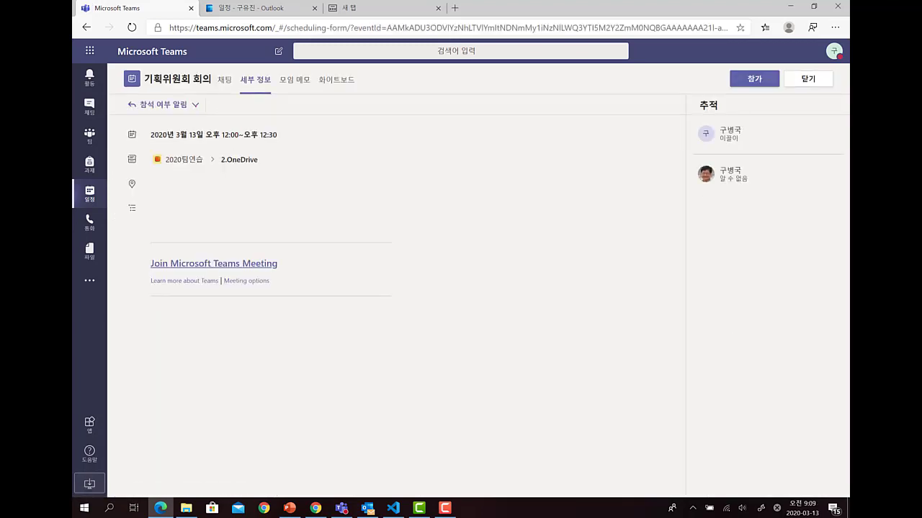
pyautogui.click(164, 105)
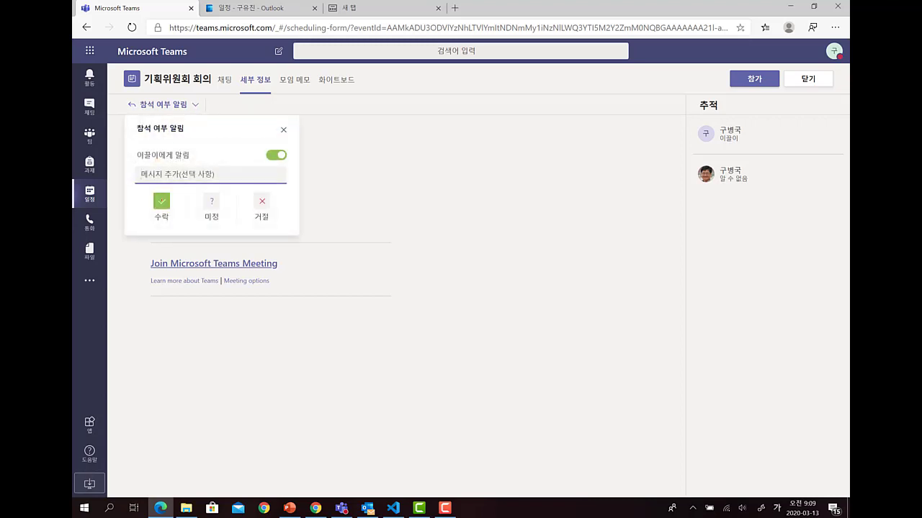
pyautogui.click(161, 201)
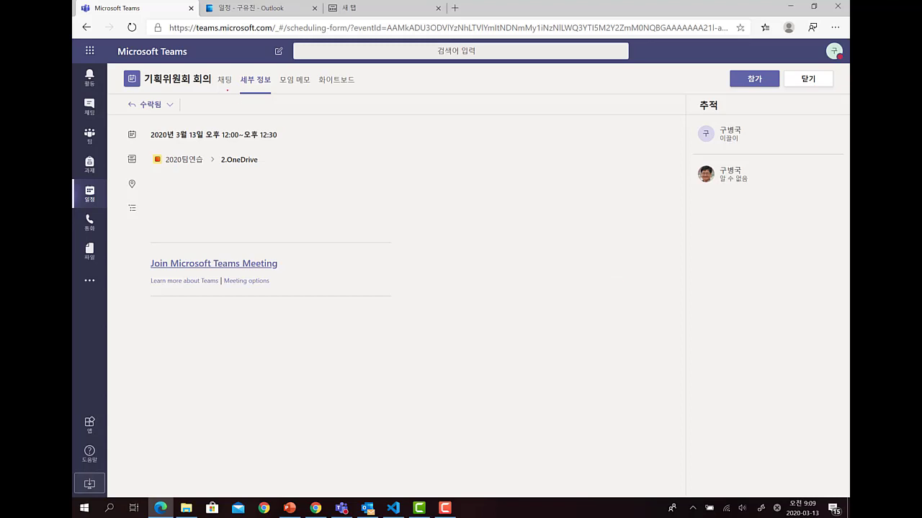
pyautogui.click(226, 86)
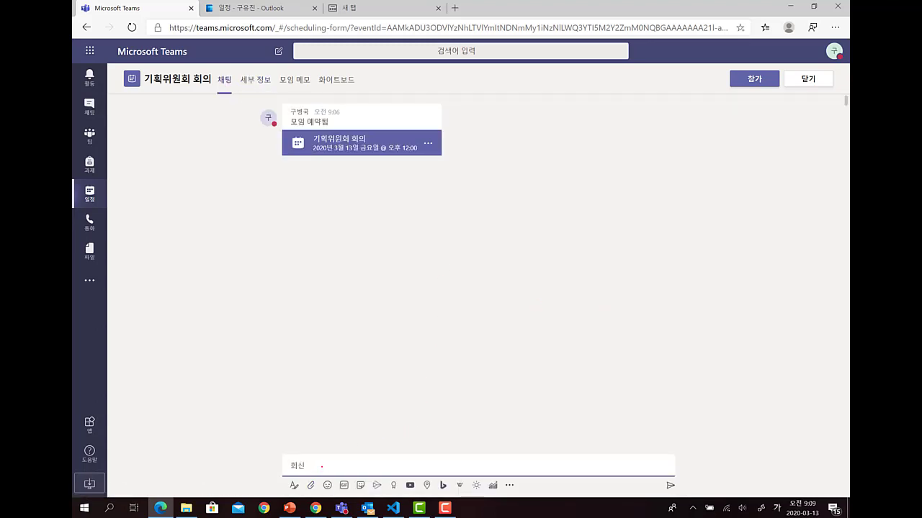
# - Post the reply "꼭 참석하겠습니다." in the meeting chat and view it under the meeting post in the 2.OneDrive channel
pyautogui.write('꼭 참석하겠습니다.')
pyautogui.press('Return')
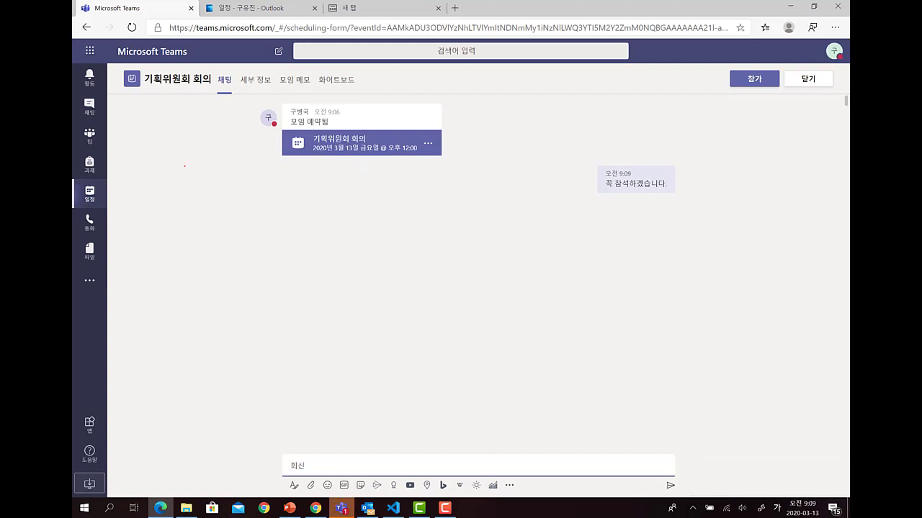
pyautogui.click(89, 137)
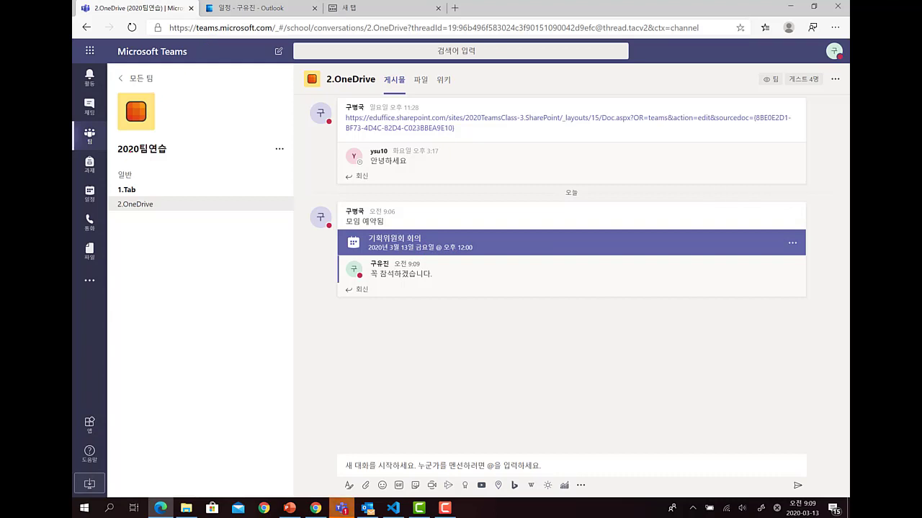
# - Check the day's meetings in the Teams calendar and compare them with the Outlook web calendar
pyautogui.click(89, 194)
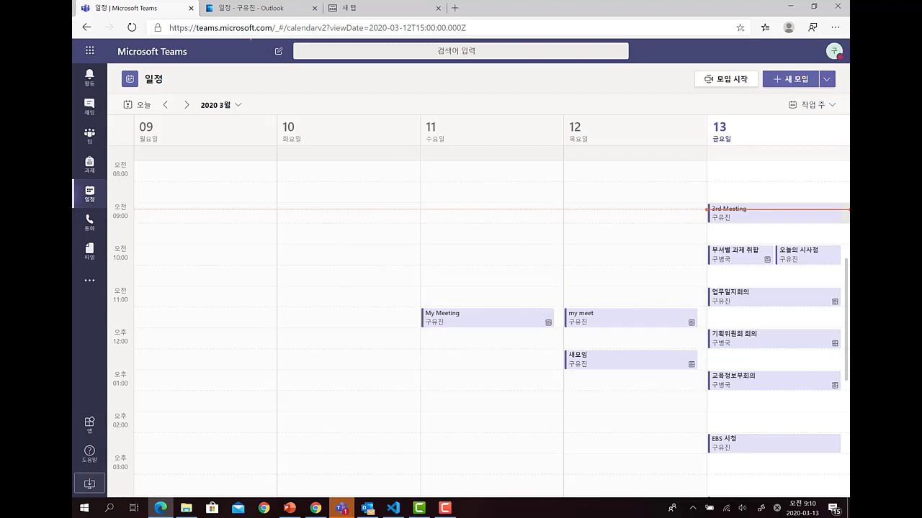
pyautogui.click(254, 8)
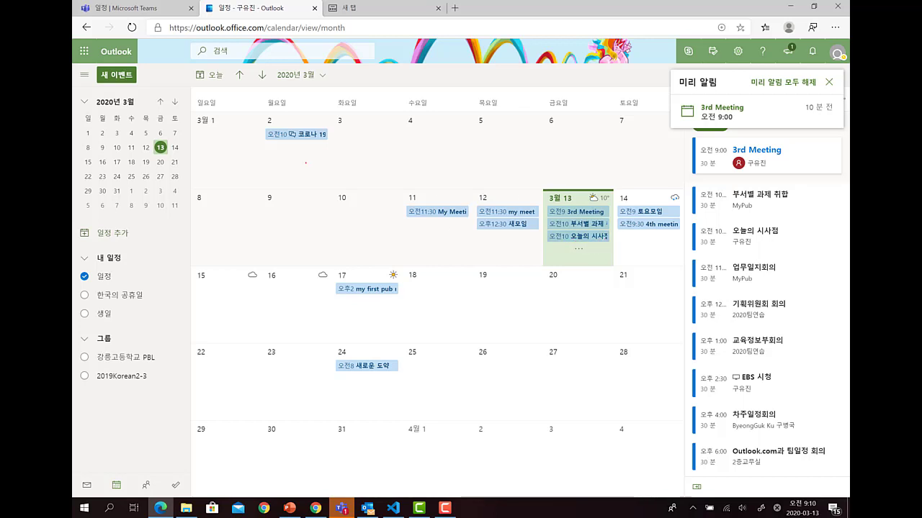
pyautogui.click(143, 12)
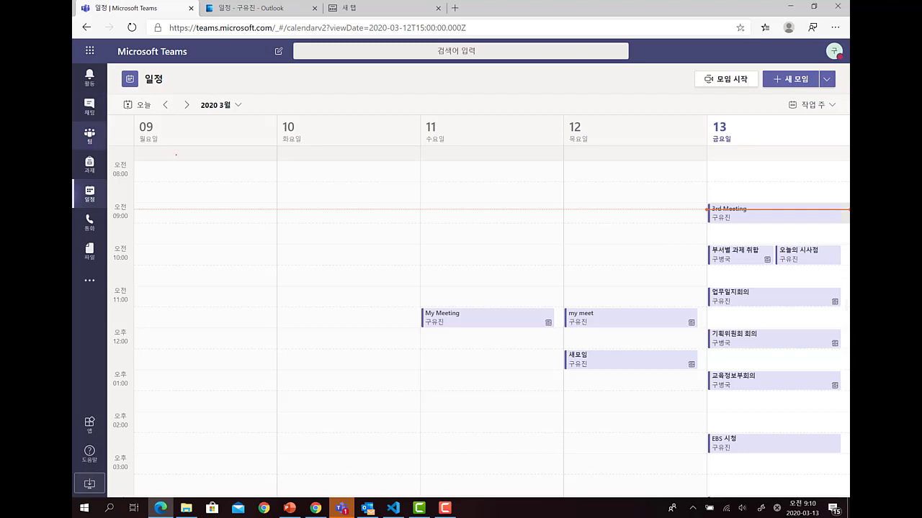
# - Open the 2.OneDrive channel's files in SharePoint and go from there to the team's group conversations in Outlook
pyautogui.click(90, 135)
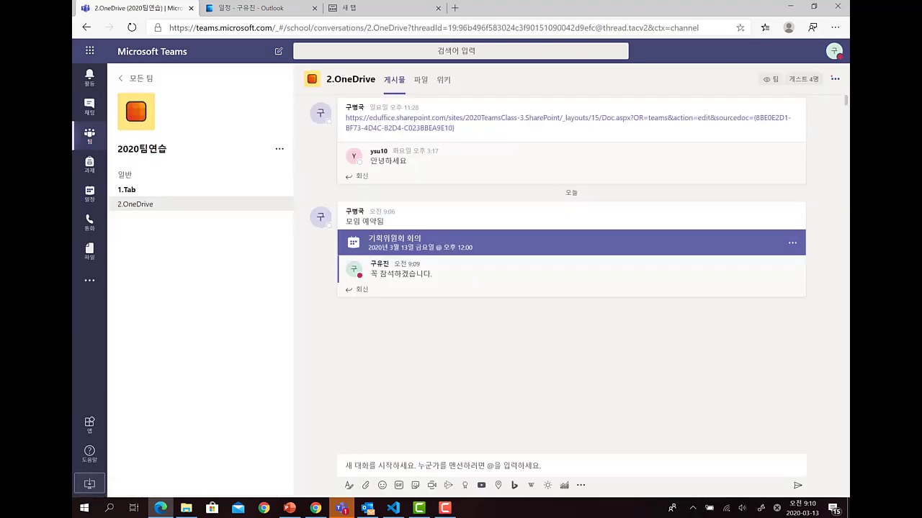
pyautogui.click(834, 79)
pyautogui.click(799, 201)
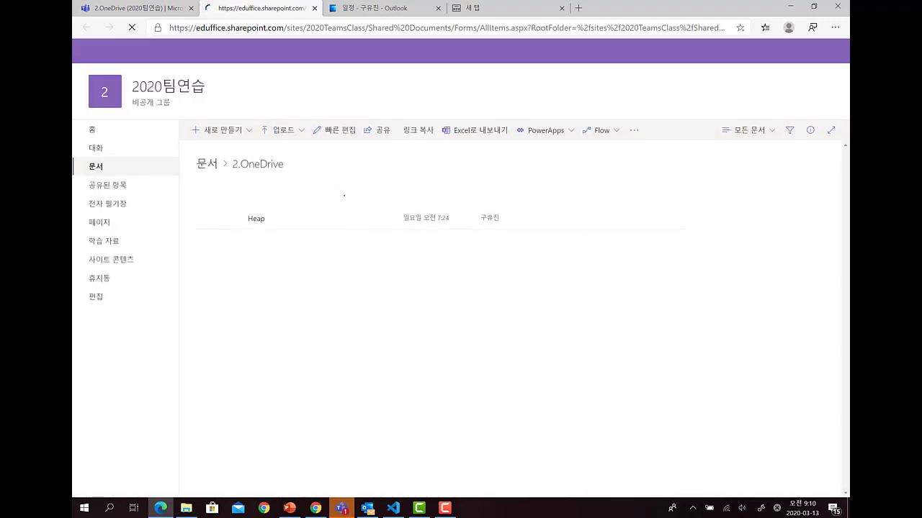
pyautogui.click(96, 148)
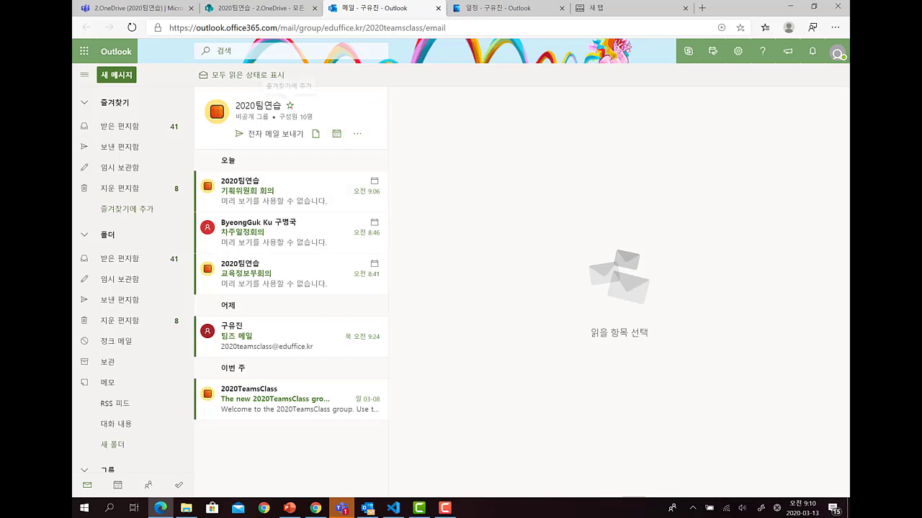
# - Add the 2020팀연습 group to the Outlook favorites and view its mailbox and the calendar
pyautogui.click(290, 105)
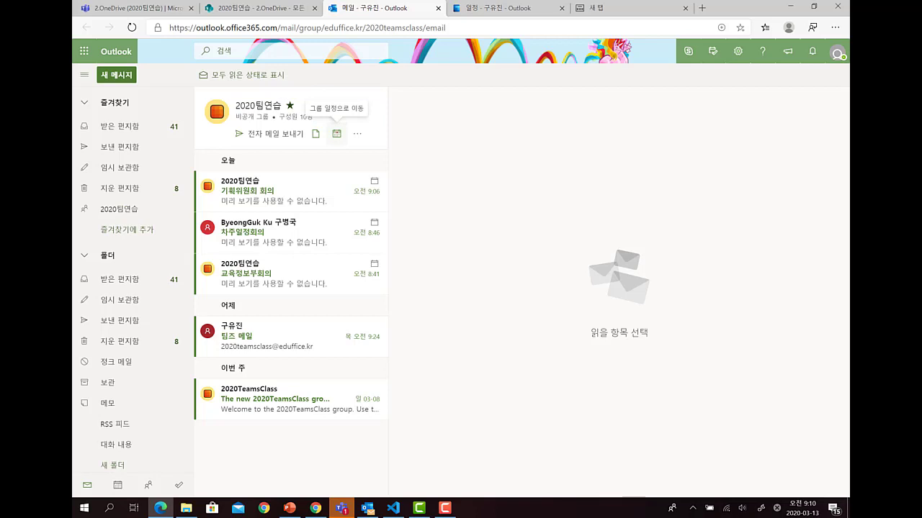
pyautogui.click(336, 133)
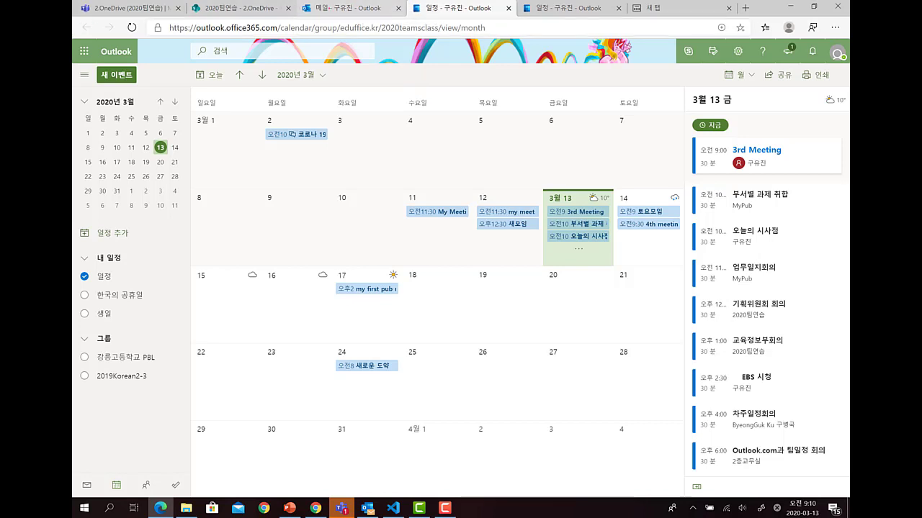
pyautogui.click(353, 8)
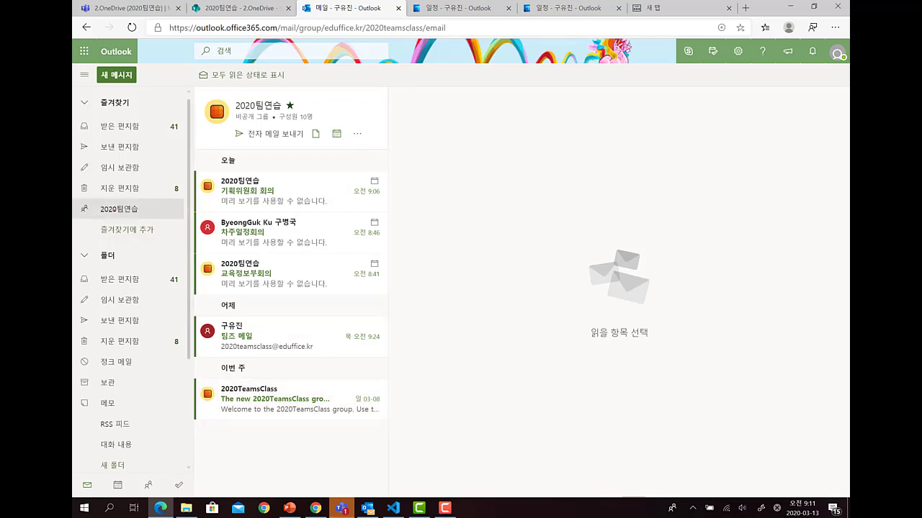
pyautogui.click(114, 209)
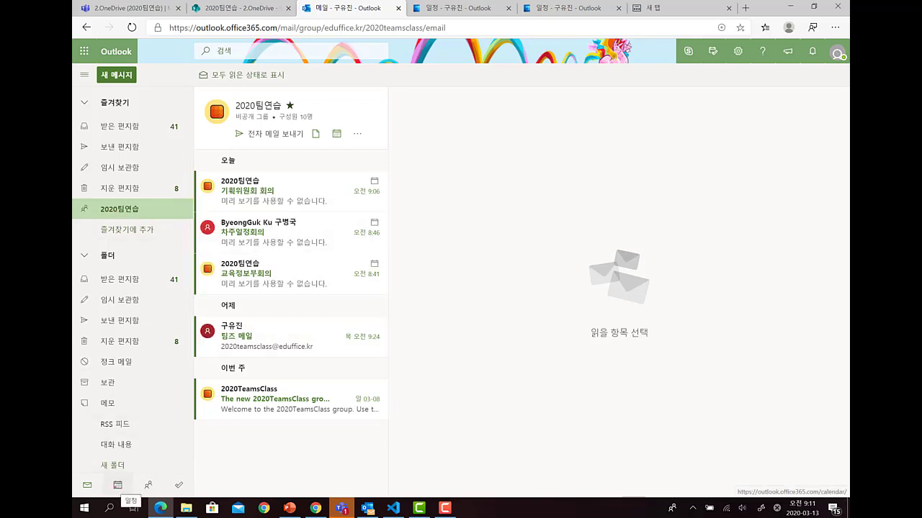
pyautogui.click(117, 485)
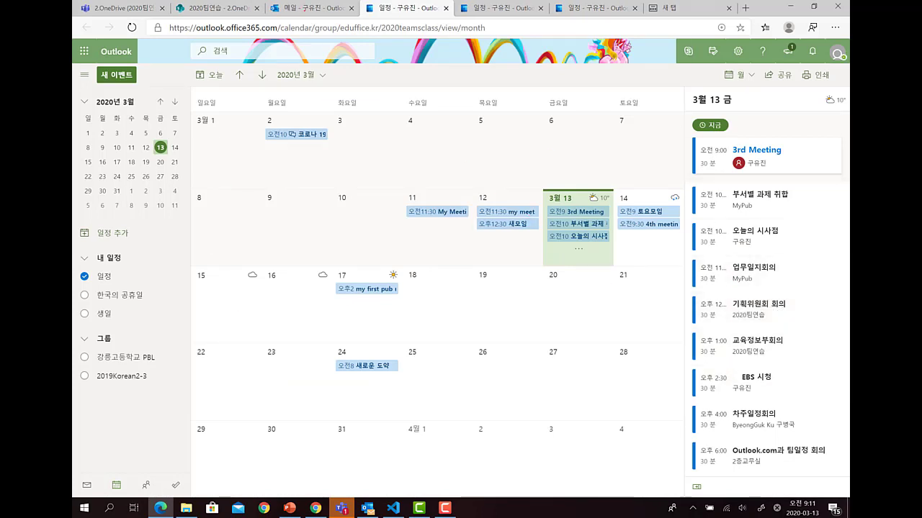
# - Switch to desktop Outlook to check the March 2020 calendar, and return to the web calendar in Edge
pyautogui.click(367, 508)
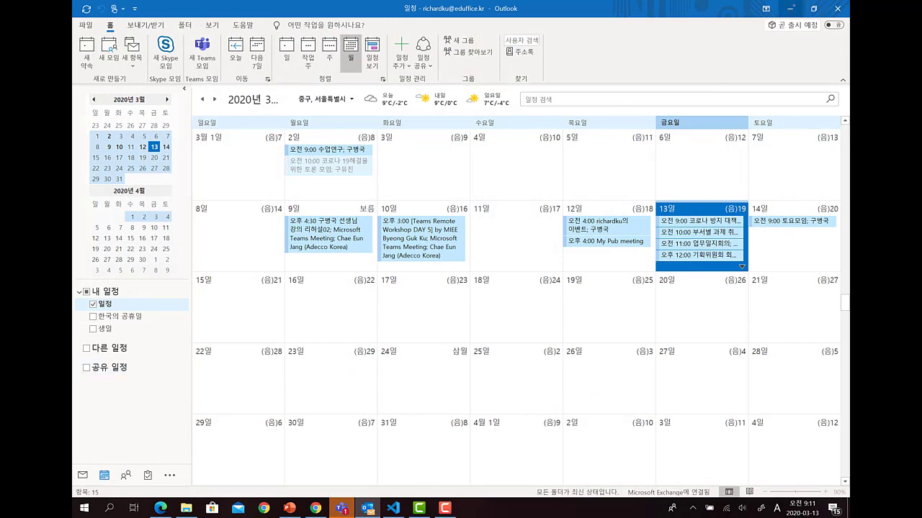
pyautogui.click(790, 8)
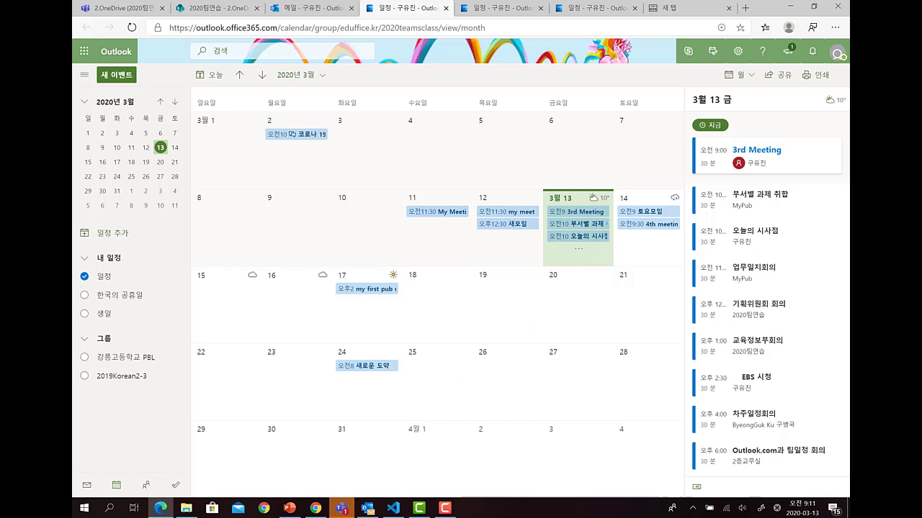
pyautogui.moveTo(445, 508)
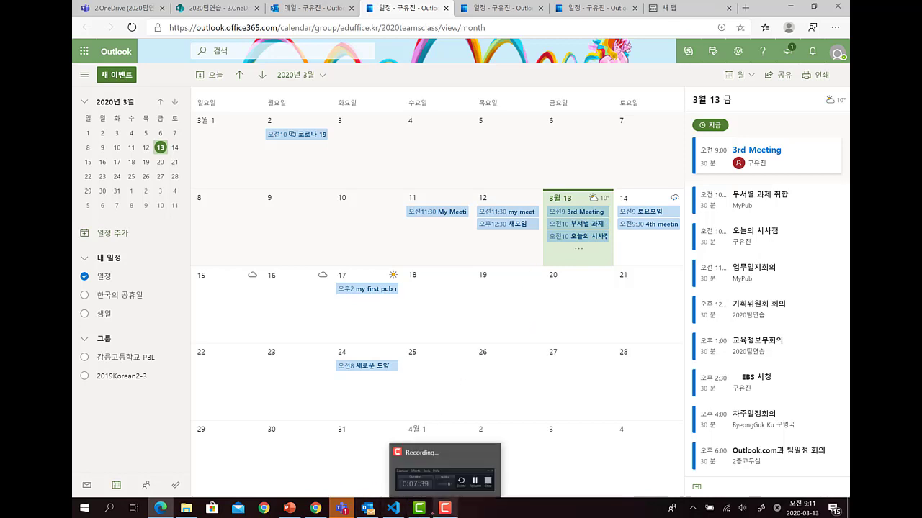
pyautogui.moveTo(316, 508)
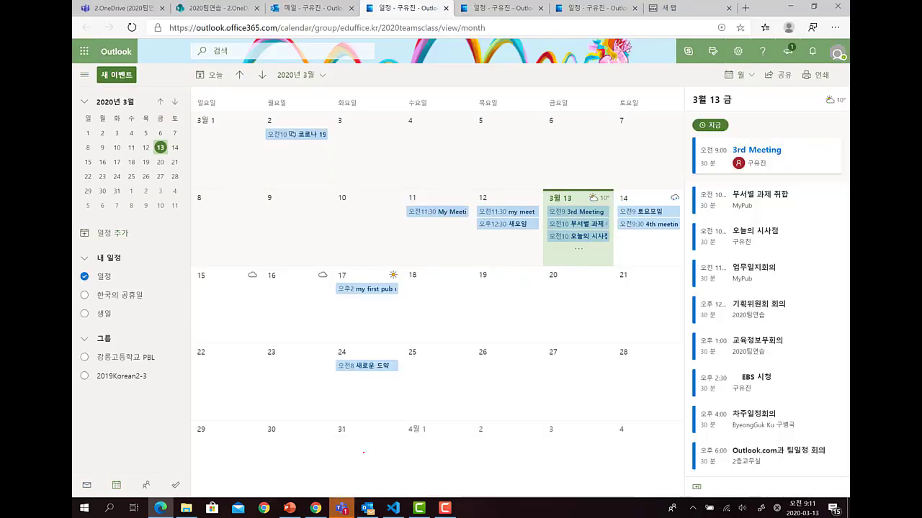
# - Switch to Chrome and view the personal Outlook.com calendar and its web address
pyautogui.click(315, 509)
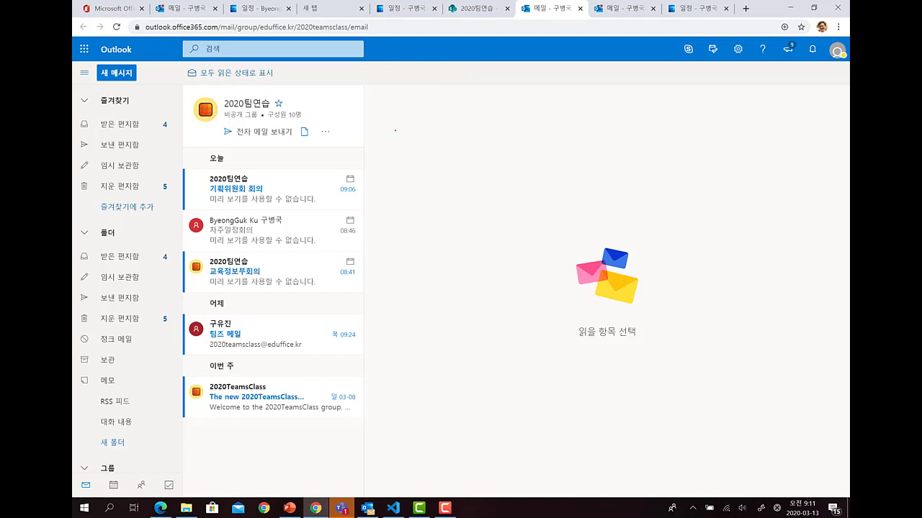
pyautogui.click(260, 9)
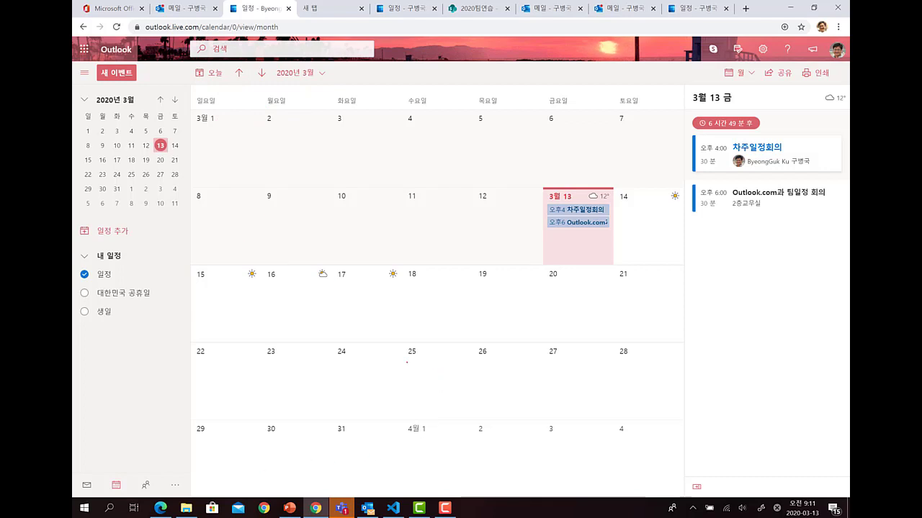
pyautogui.click(233, 27)
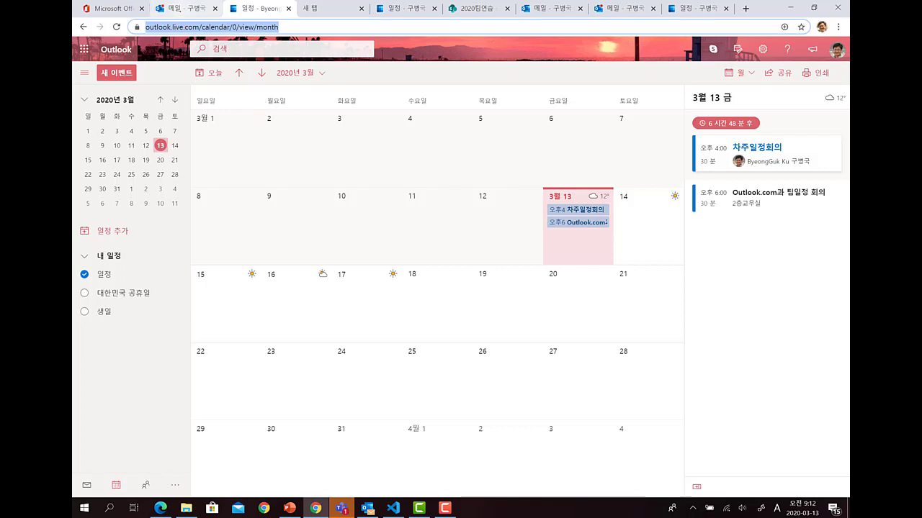
pyautogui.click(184, 8)
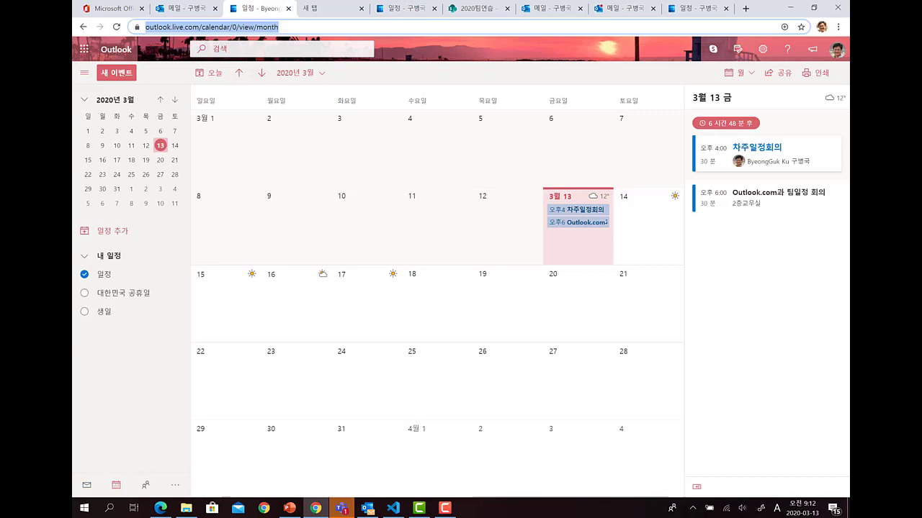
# - Create a new event in the Outlook.com calendar with the full options form and title it 수업연구 협의회
pyautogui.click(117, 72)
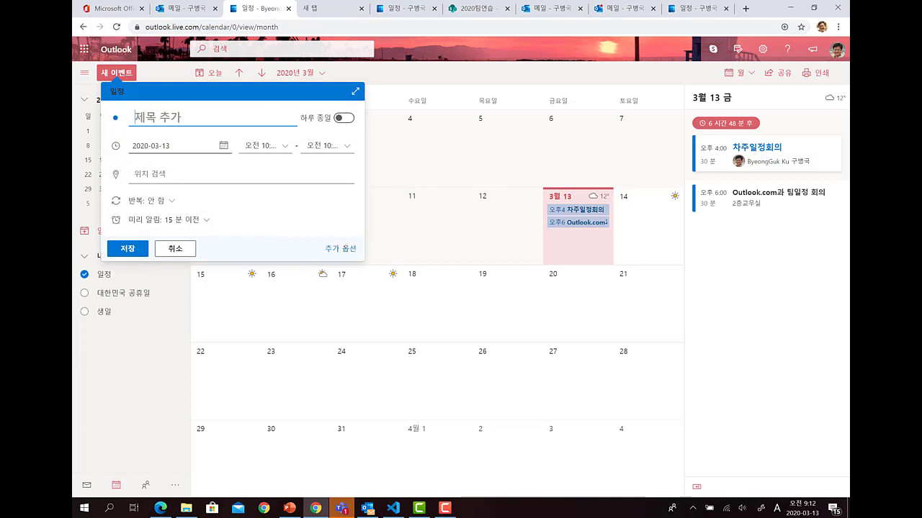
pyautogui.click(340, 249)
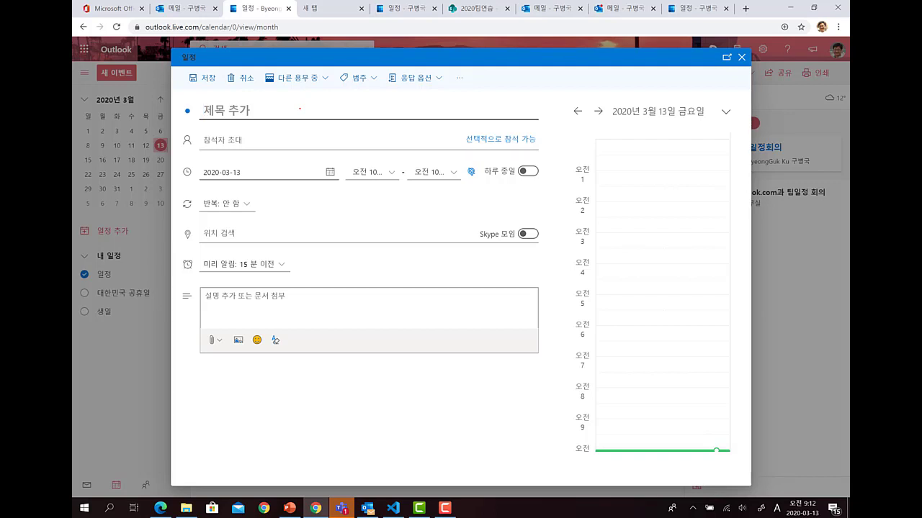
pyautogui.write('수업연구 협의회')
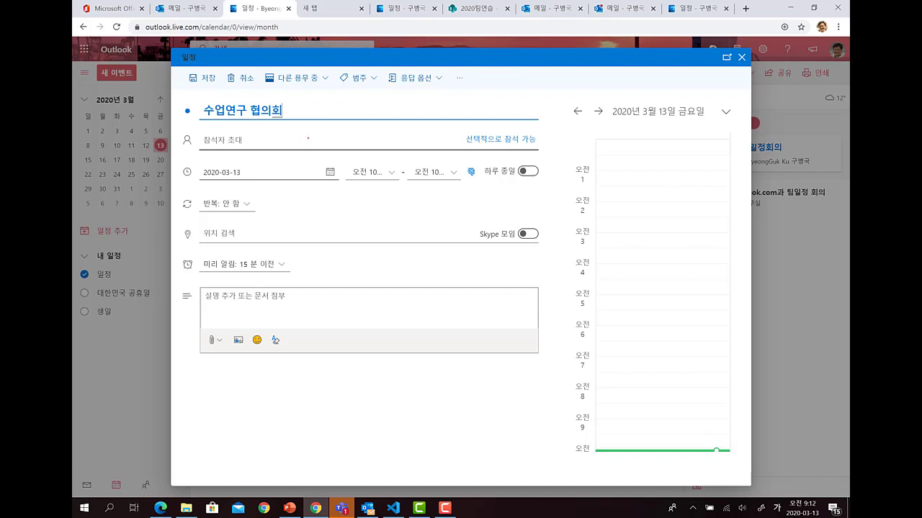
# - Invite the 2020팀연습 group to the event by searching for 2020teams and adding the group's e-mail address as attendee
pyautogui.click(305, 138)
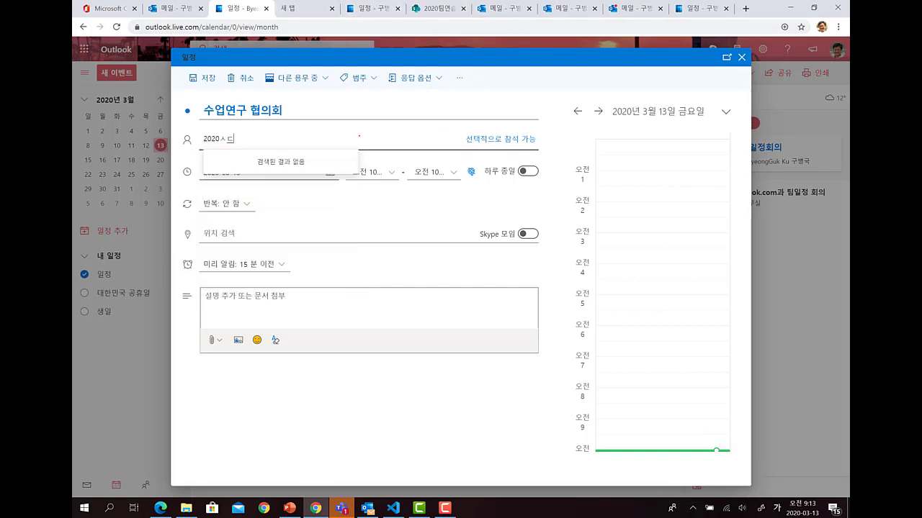
pyautogui.press('BackSpace')
pyautogui.press('BackSpace')
pyautogui.press('Hangul')
pyautogui.write('teams')
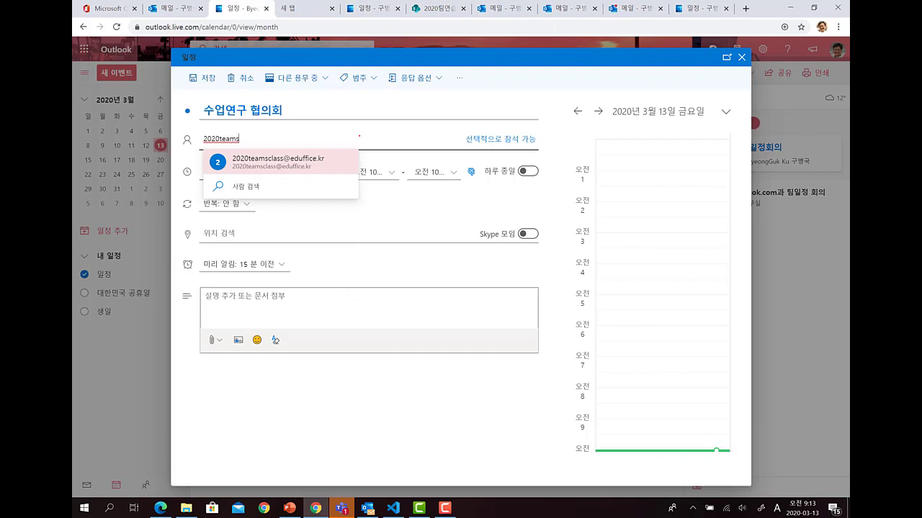
pyautogui.press('Return')
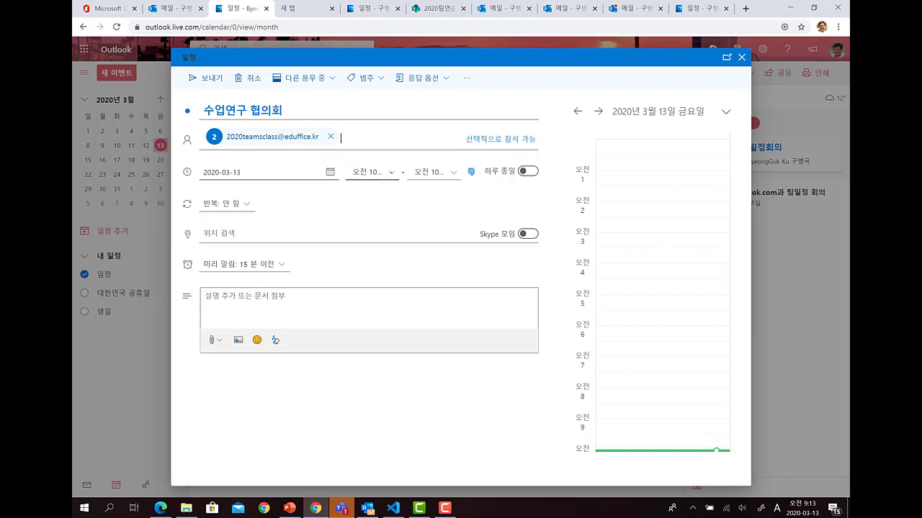
# - Set the event's start time to 오후 3:00 and send the 수업연구 협의회 invitation
pyautogui.click(392, 173)
pyautogui.moveTo(405, 226); pyautogui.dragTo(405, 241)
pyautogui.click(369, 223)
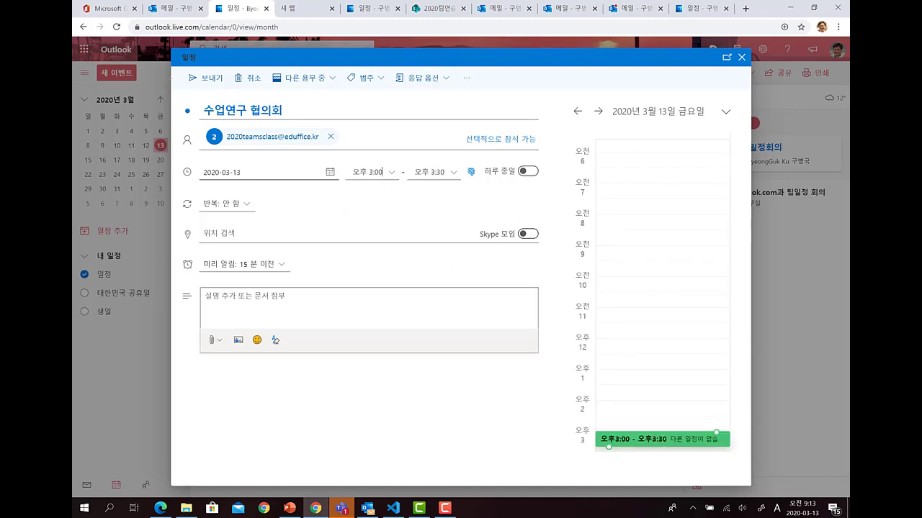
pyautogui.click(206, 78)
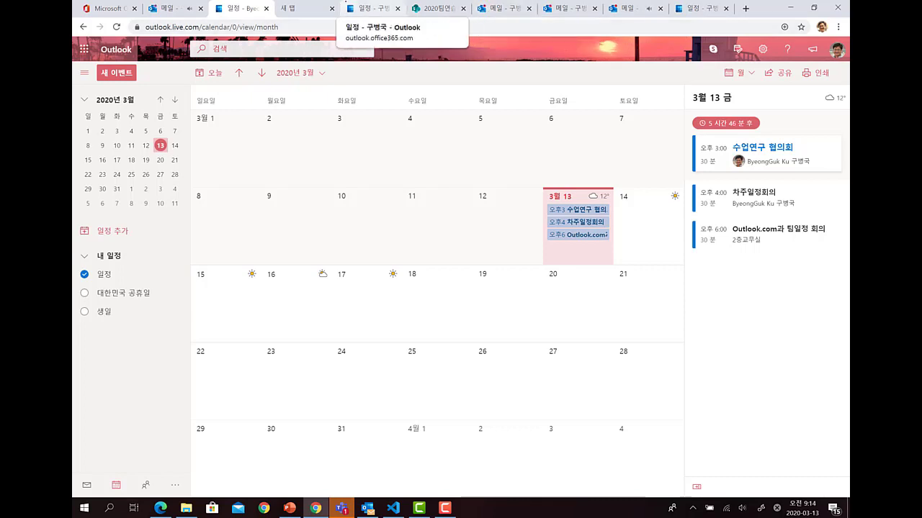
# - Add the 수업연구 협의회 invitation from the 2020팀연습 group mailbox to the personal calendar and view that calendar
pyautogui.click(504, 7)
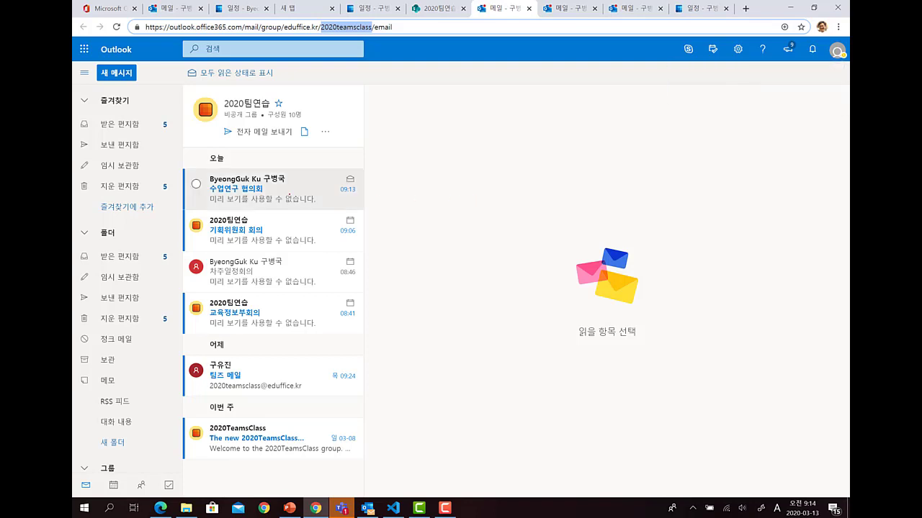
pyautogui.click(290, 195)
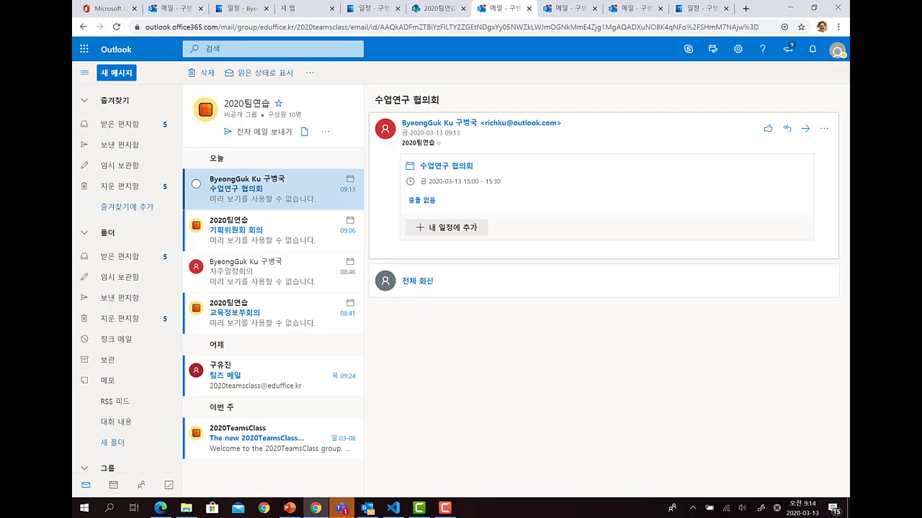
pyautogui.click(446, 227)
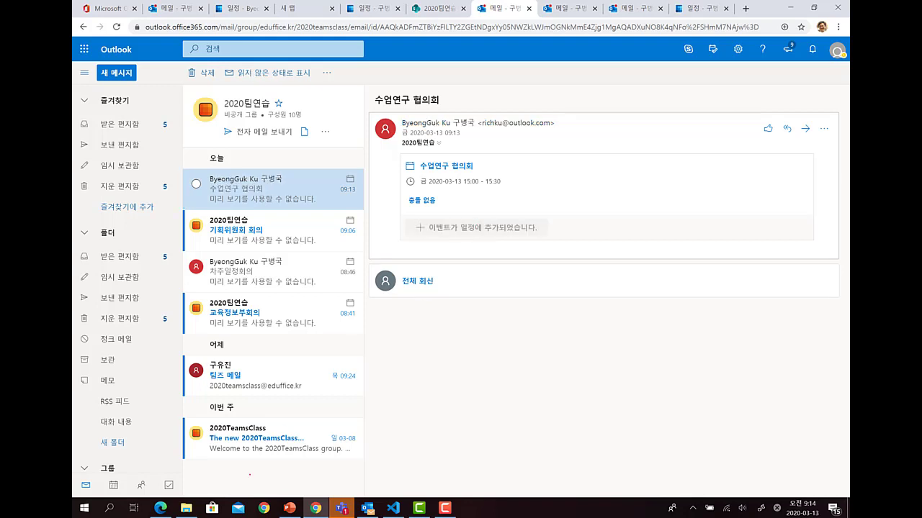
pyautogui.click(113, 485)
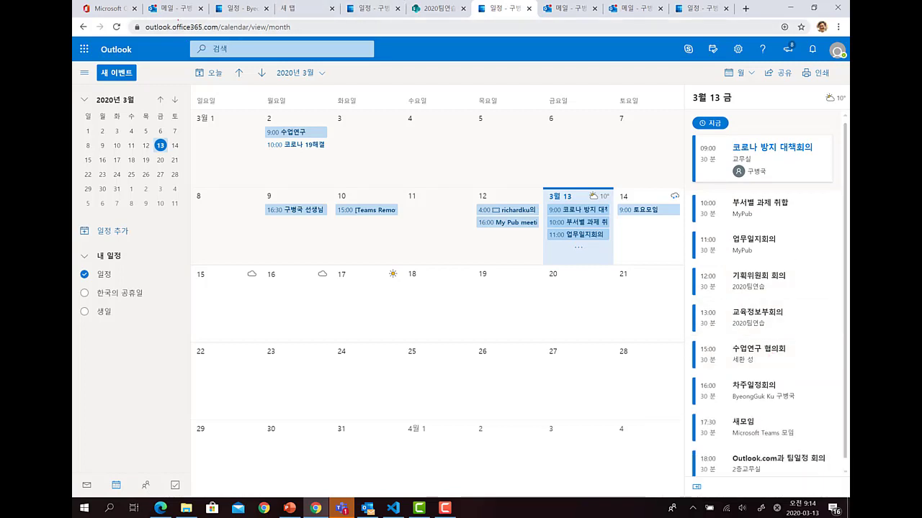
# - Switch to the team member's Outlook calendar in Edge and send a tentative (미정) response to the 수업연구 협의회 invitation on March 13
pyautogui.click(160, 507)
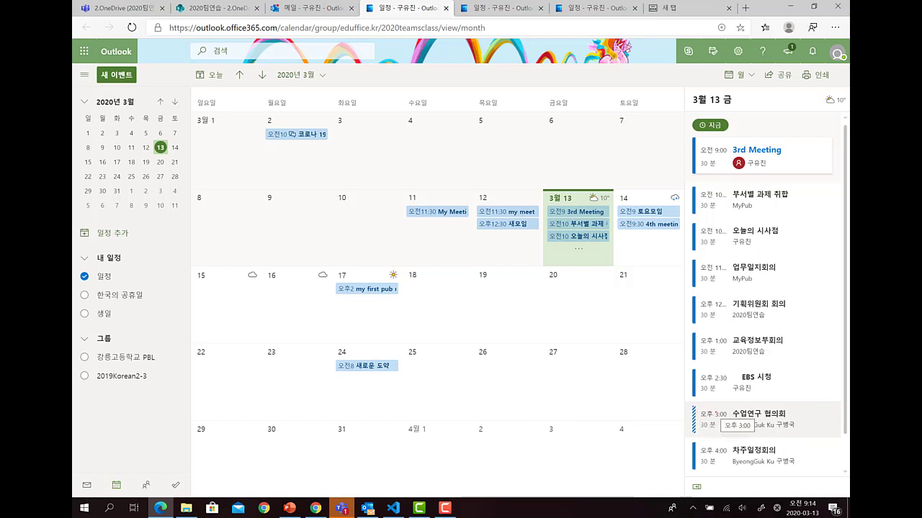
pyautogui.click(715, 407)
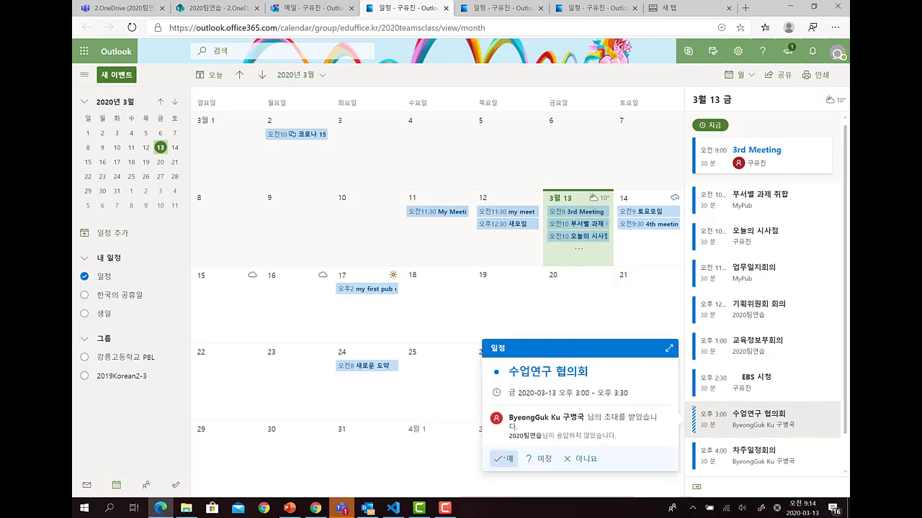
pyautogui.click(543, 458)
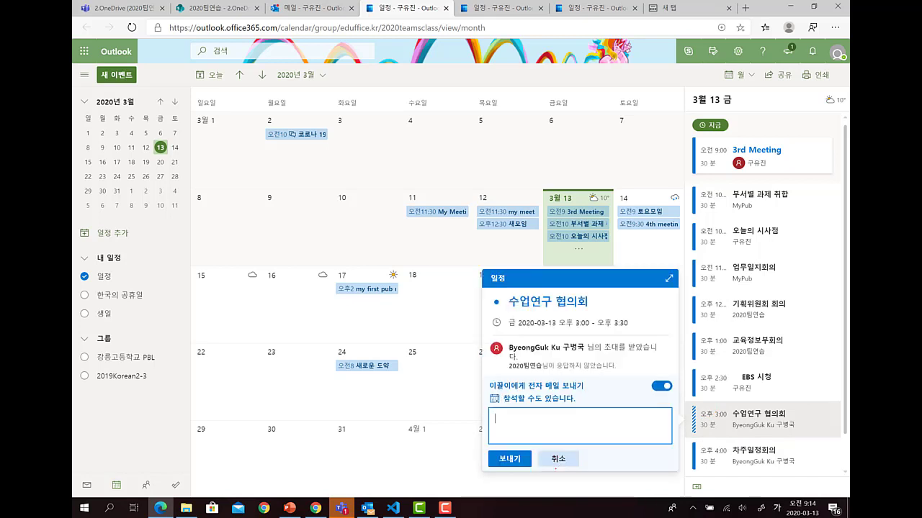
pyautogui.click(513, 457)
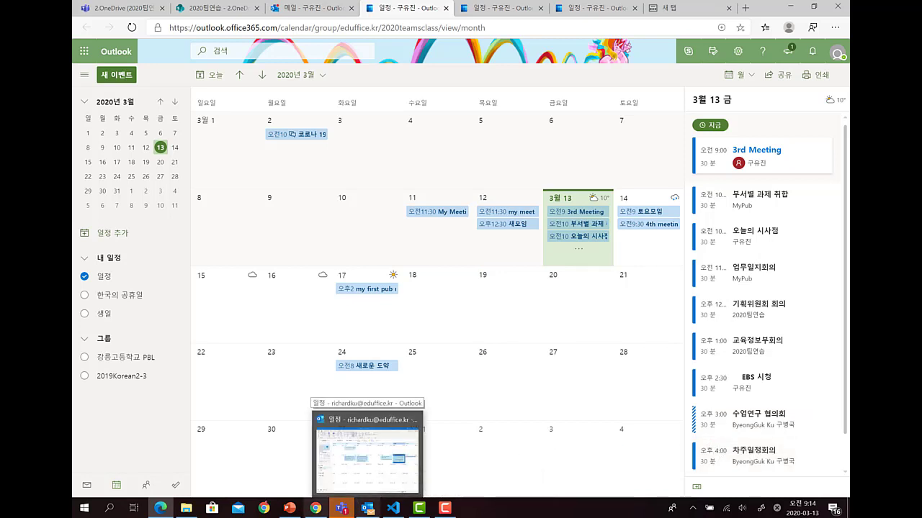
# - Check the March 13 afternoon meetings, including 수업연구 협의회, in the team member's Teams calendar against their Outlook calendar
pyautogui.moveTo(368, 508)
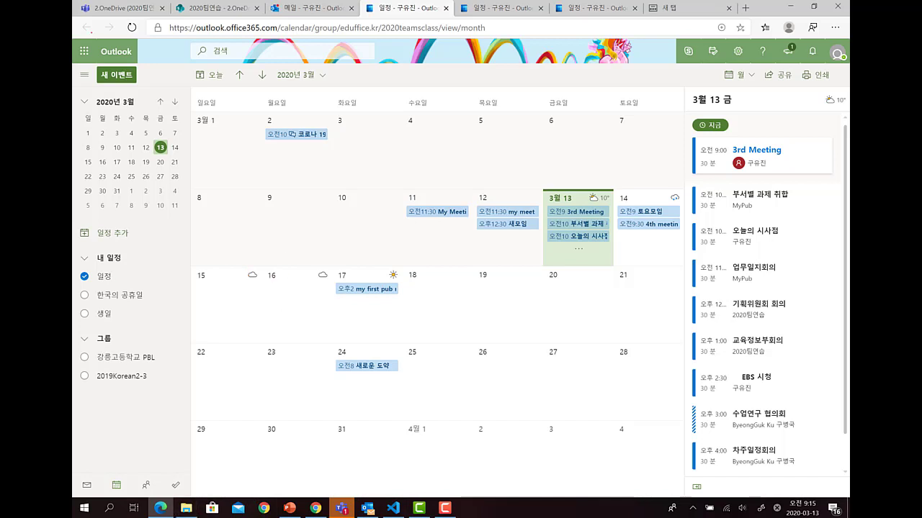
pyautogui.click(124, 8)
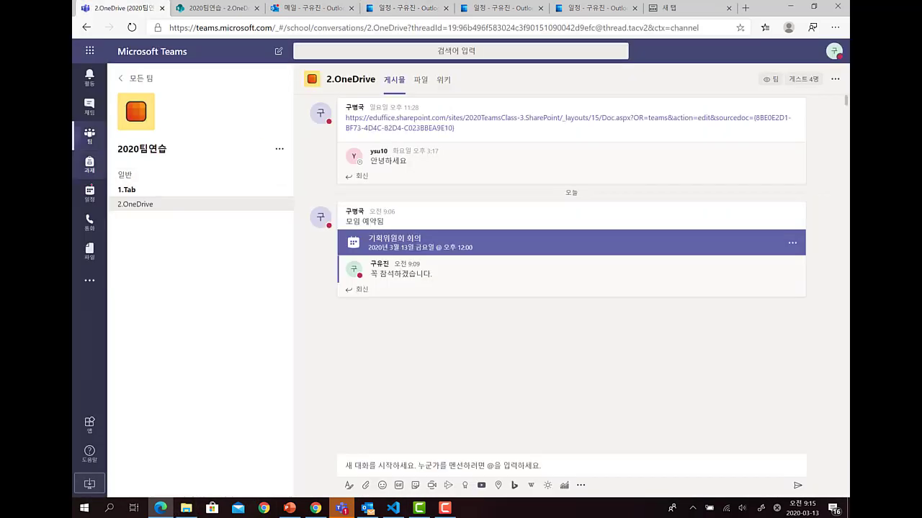
pyautogui.click(89, 195)
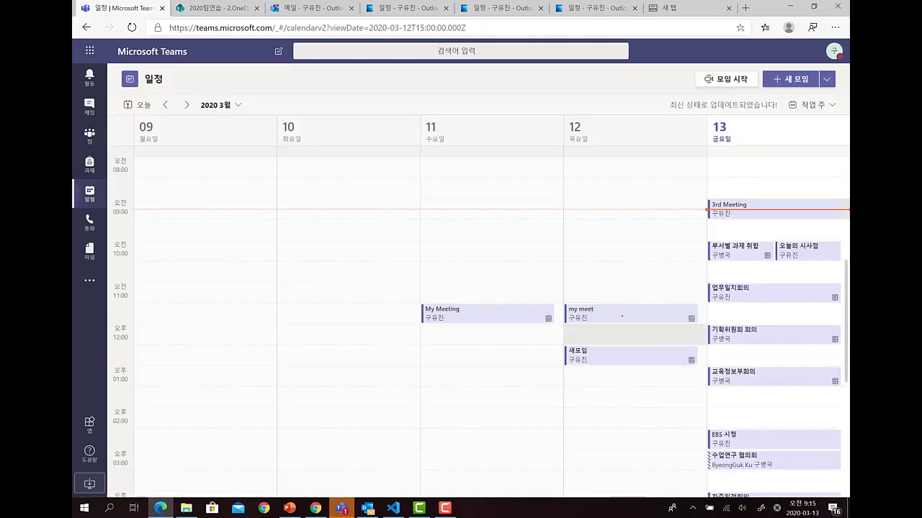
pyautogui.click(498, 8)
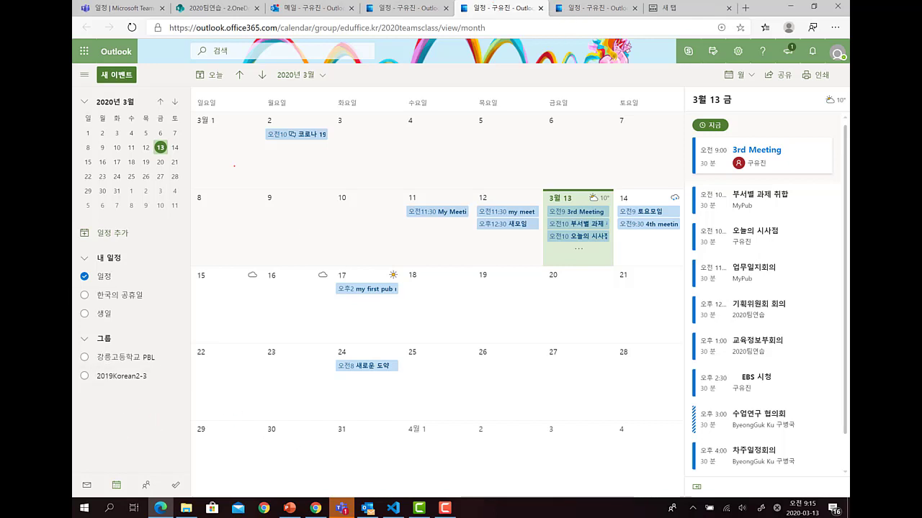
pyautogui.click(130, 8)
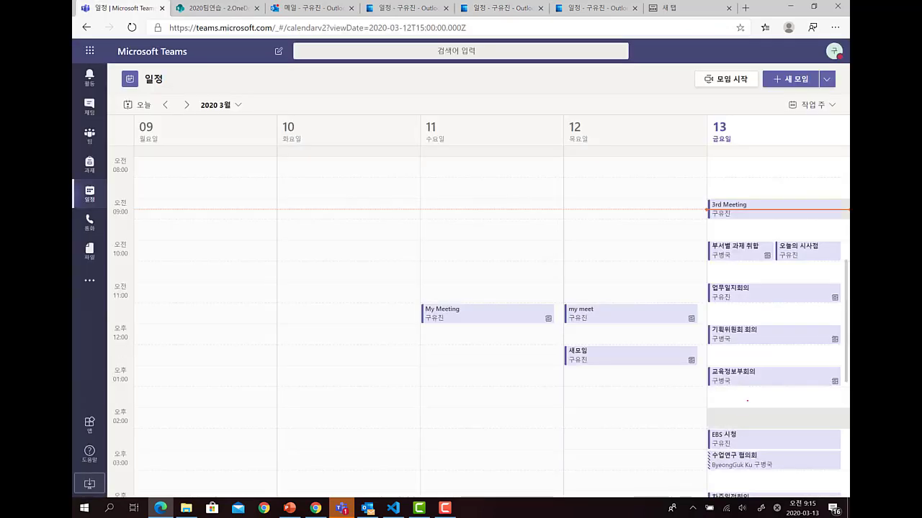
pyautogui.scroll(-2, 747, 401)
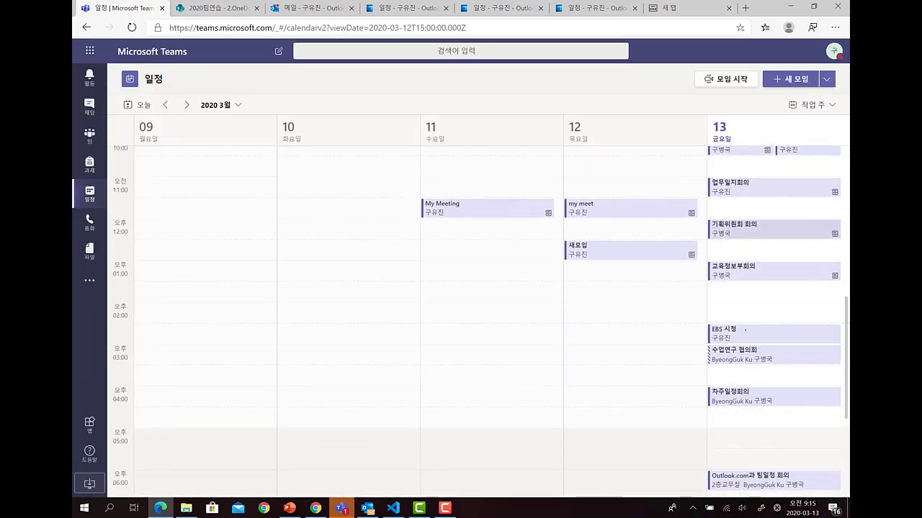